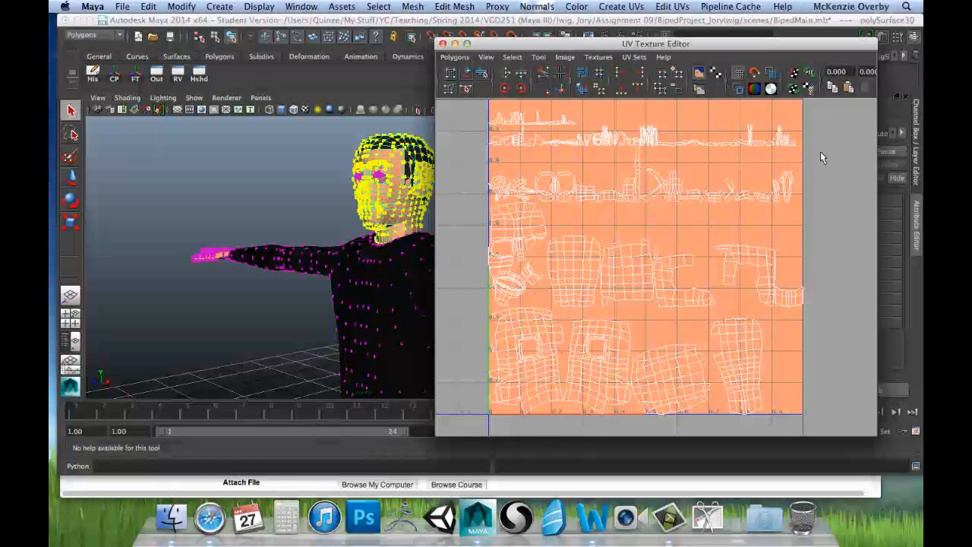
- Examine the character's full UV layout, from the small shells along its upper edge to the face shells
middle_click_drag(670, 193, 685, 211, "alt")
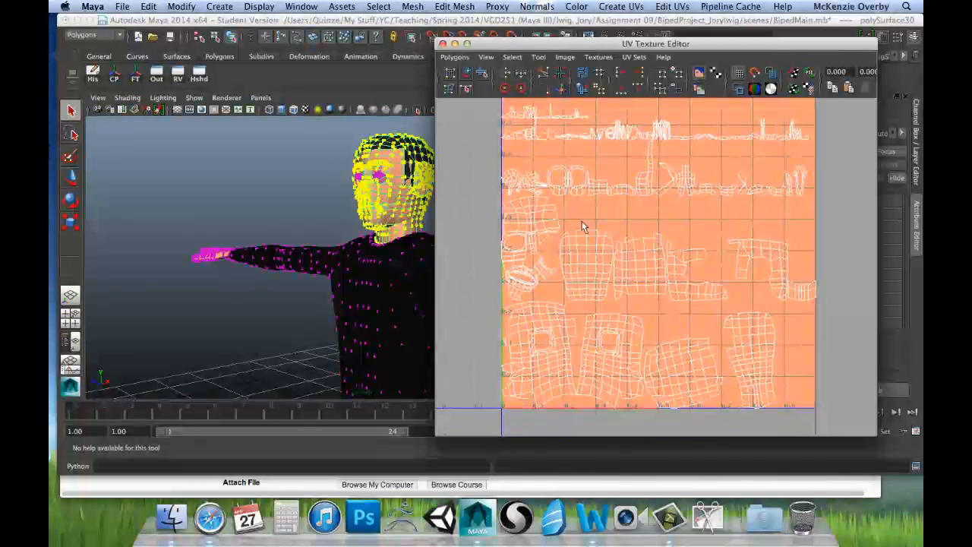
right_click_drag(581, 225, 744, 223, "alt")
middle_click_drag(534, 258, 624, 241, "alt")
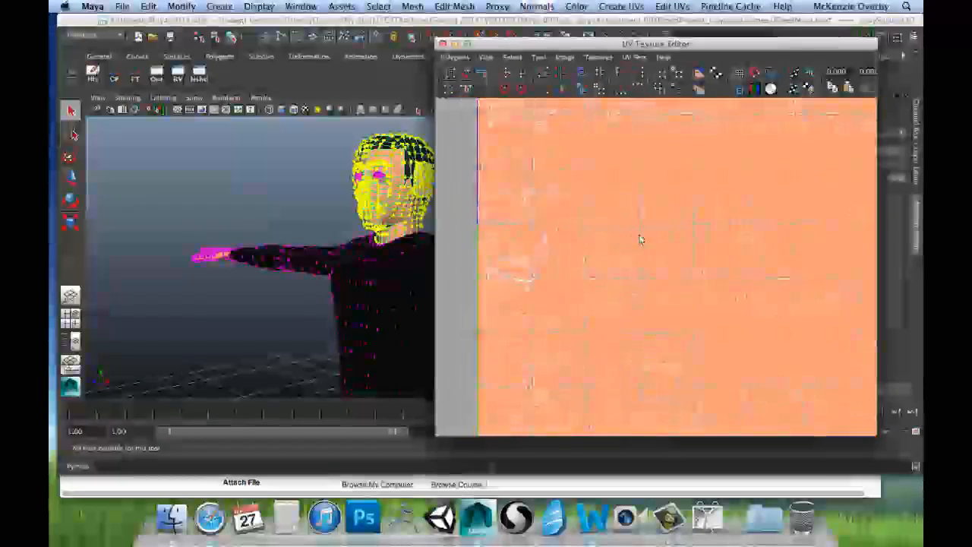
middle_click_drag(582, 284, 588, 178, "alt")
middle_click_drag(582, 226, 586, 197, "alt")
middle_click_drag(565, 154, 588, 273, "alt")
middle_click_drag(630, 229, 600, 303, "alt")
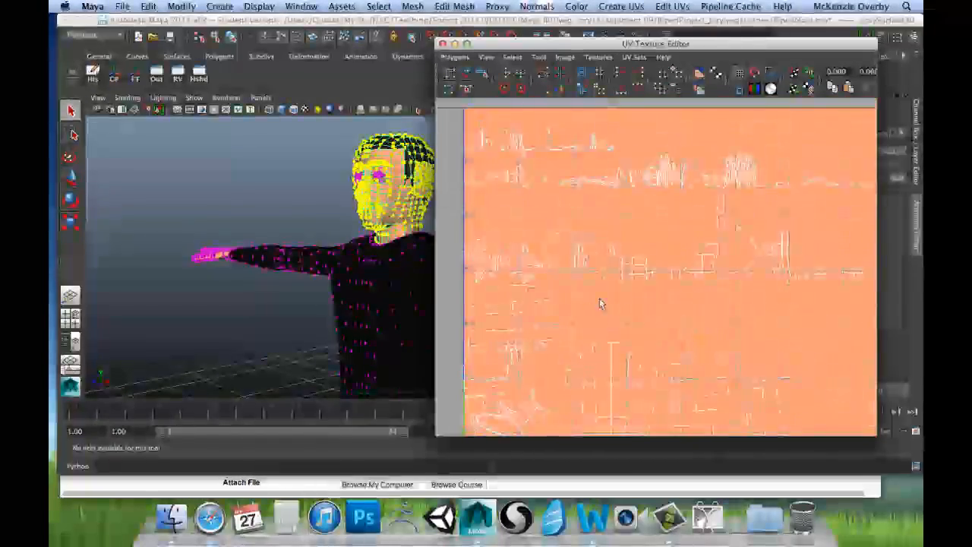
right_click_drag(659, 263, 571, 281, "alt")
middle_click_drag(702, 281, 638, 229, "alt")
right_click_drag(682, 247, 630, 257, "alt")
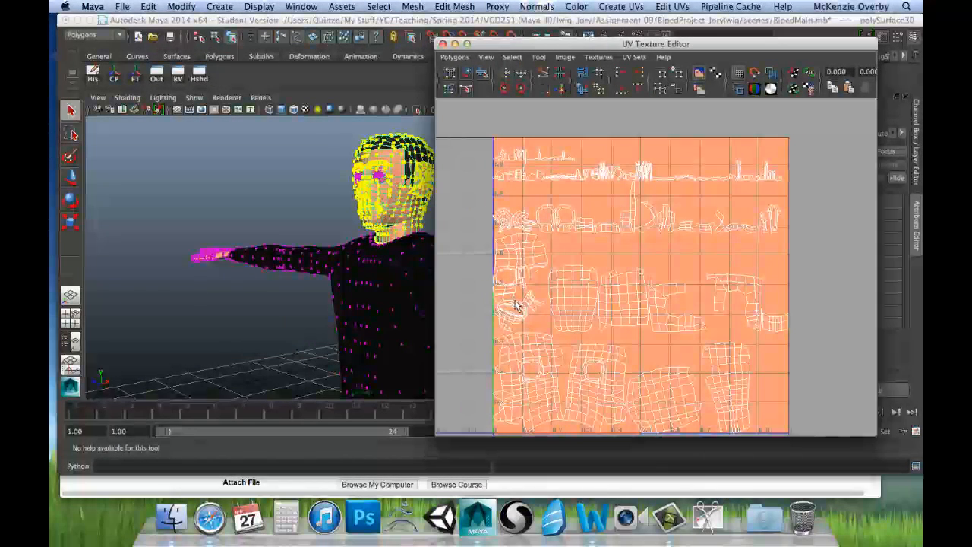
middle_click_drag(515, 305, 526, 243, "alt")
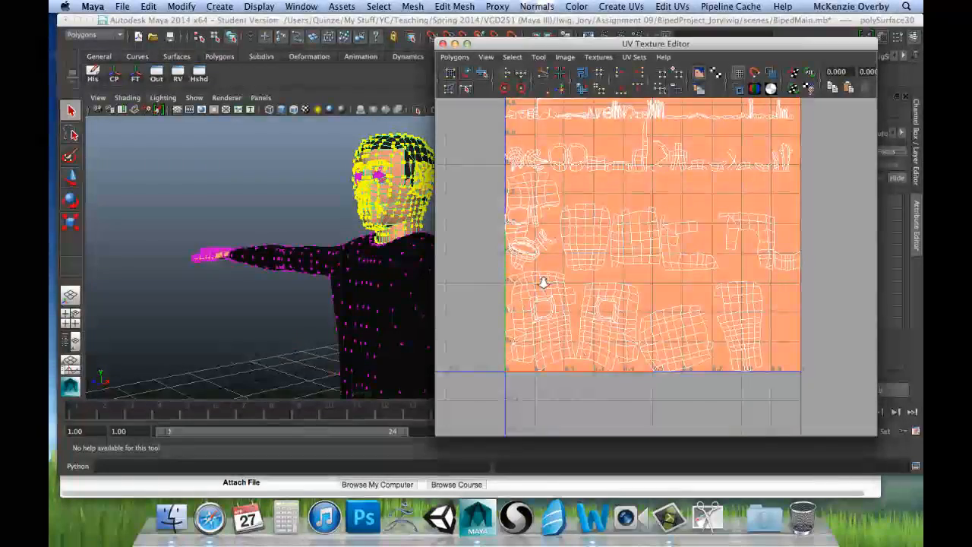
right_click_drag(543, 283, 645, 279, "alt")
middle_click_drag(510, 228, 590, 255, "alt")
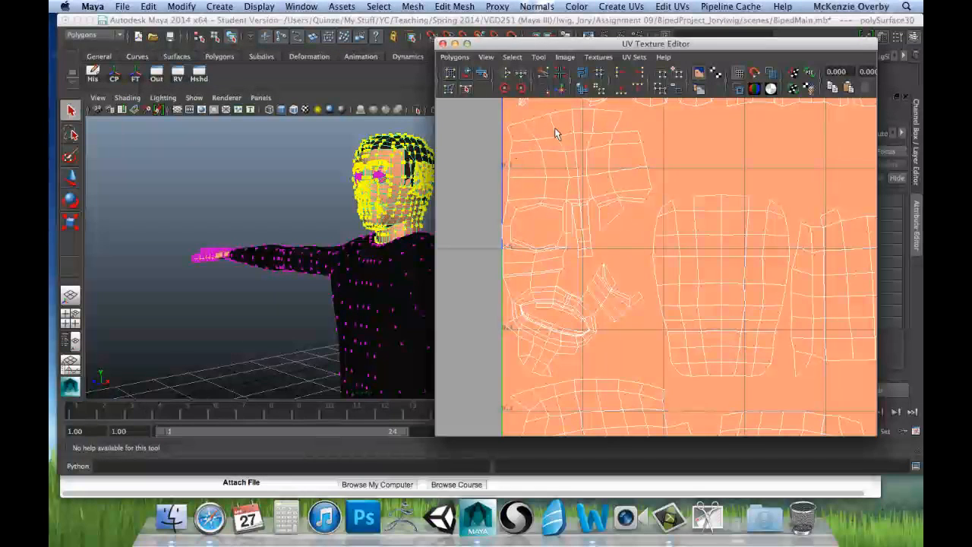
- Examine the forehead, eye and mouth UV shells and compare them with the rest of the layout
scroll(664, 310, "down", 7)
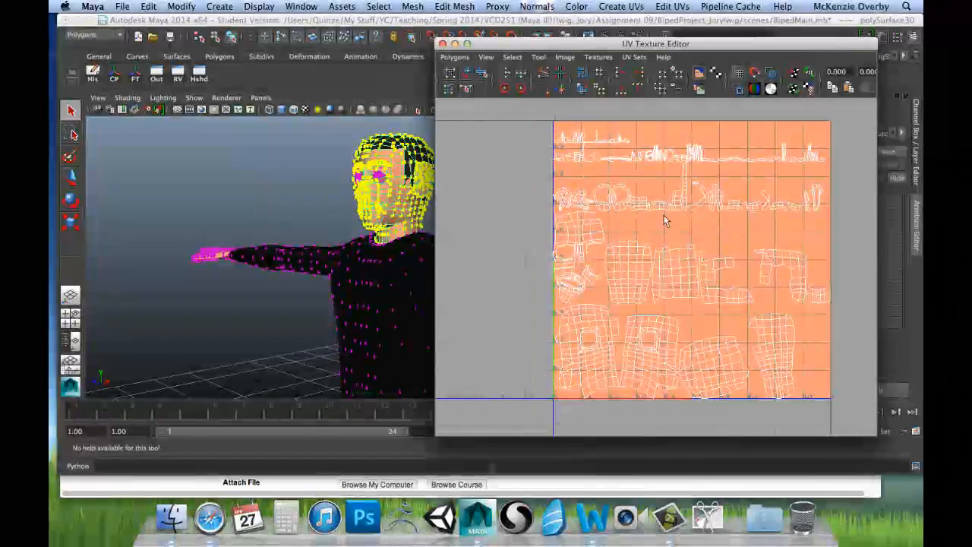
scroll(585, 263, "up", 2)
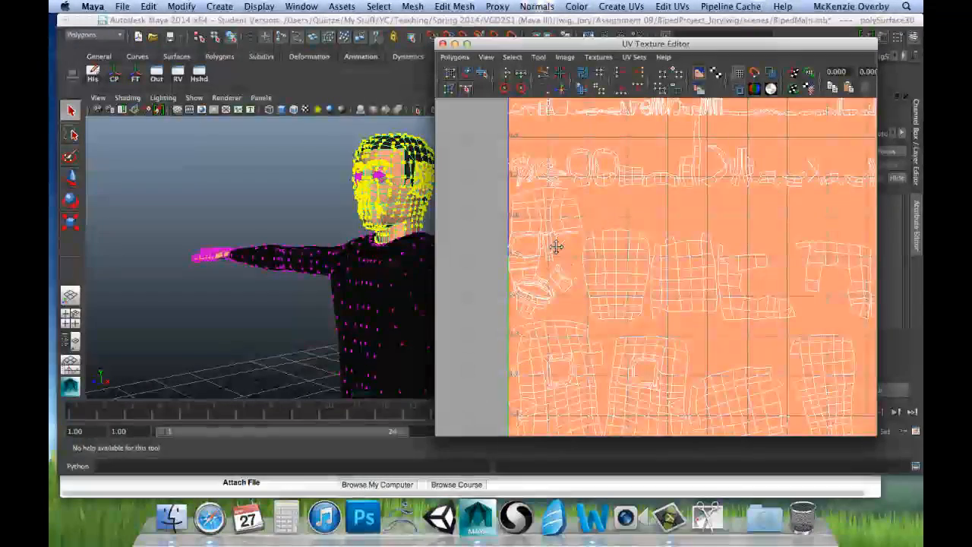
middle_click_drag(555, 247, 577, 249, "alt")
middle_click_drag(710, 277, 647, 274, "alt")
scroll(662, 273, "down", 2)
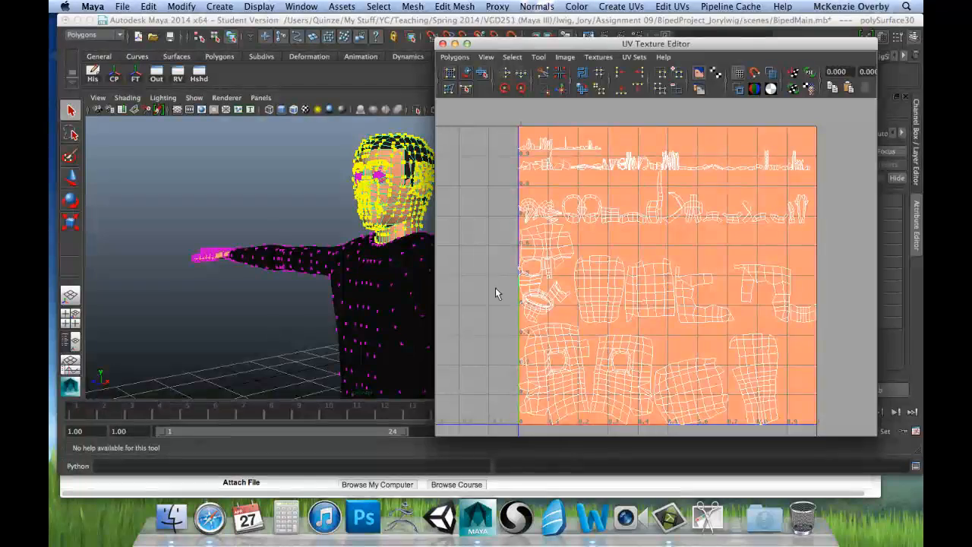
middle_click_drag(517, 287, 545, 322, "alt")
right_click_drag(547, 324, 701, 347, "alt")
middle_click_drag(563, 345, 621, 293, "alt")
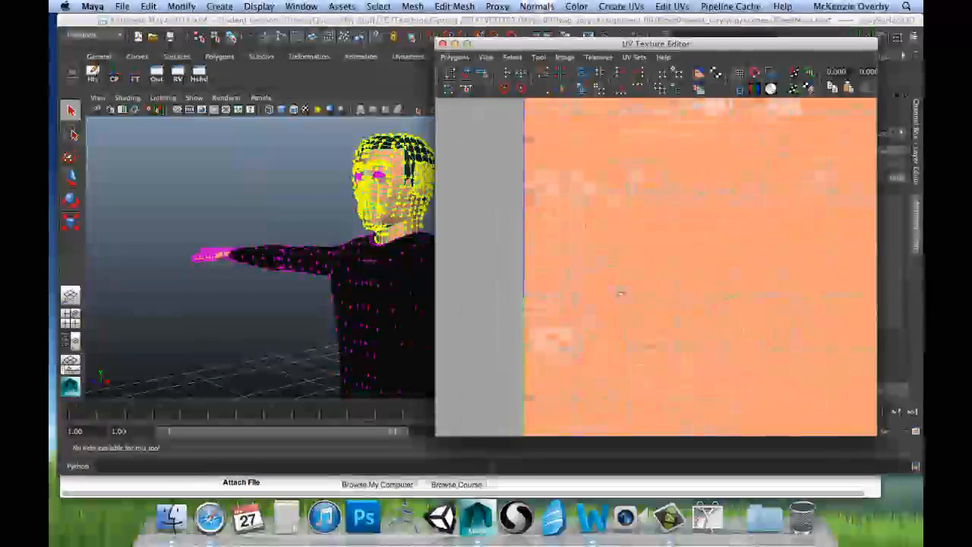
middle_click_drag(558, 326, 571, 297, "alt")
right_click_drag(571, 297, 649, 353, "alt")
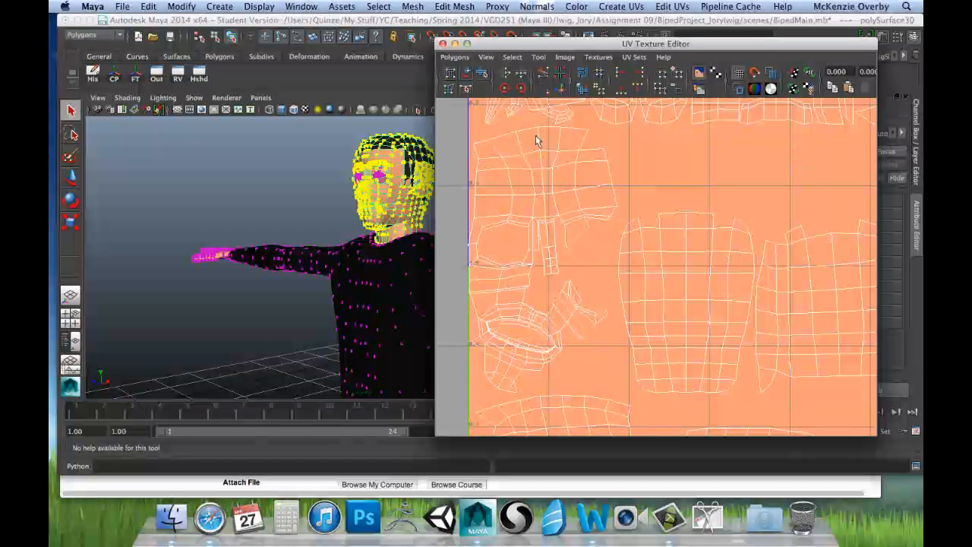
right_click_drag(677, 290, 636, 262, "alt")
middle_click_drag(636, 252, 694, 242, "alt")
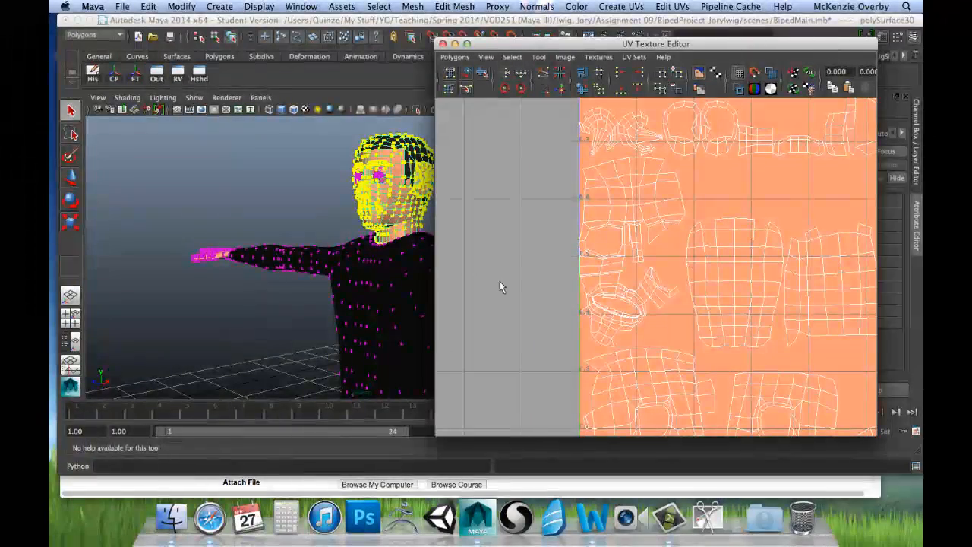
middle_click_drag(626, 233, 544, 240, "alt")
right_click_drag(544, 241, 525, 234, "alt")
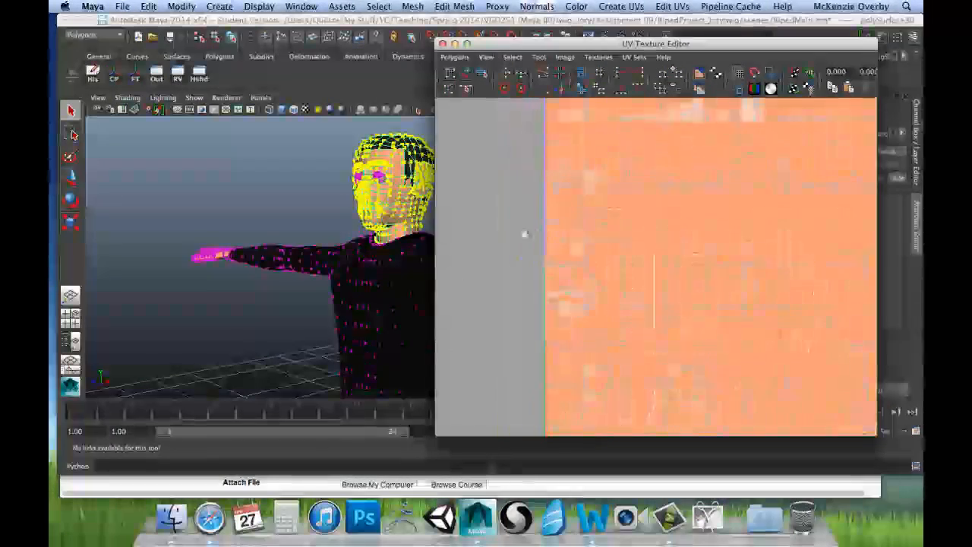
scroll(525, 234, "down", 4)
middle_click_drag(574, 237, 589, 262, "alt")
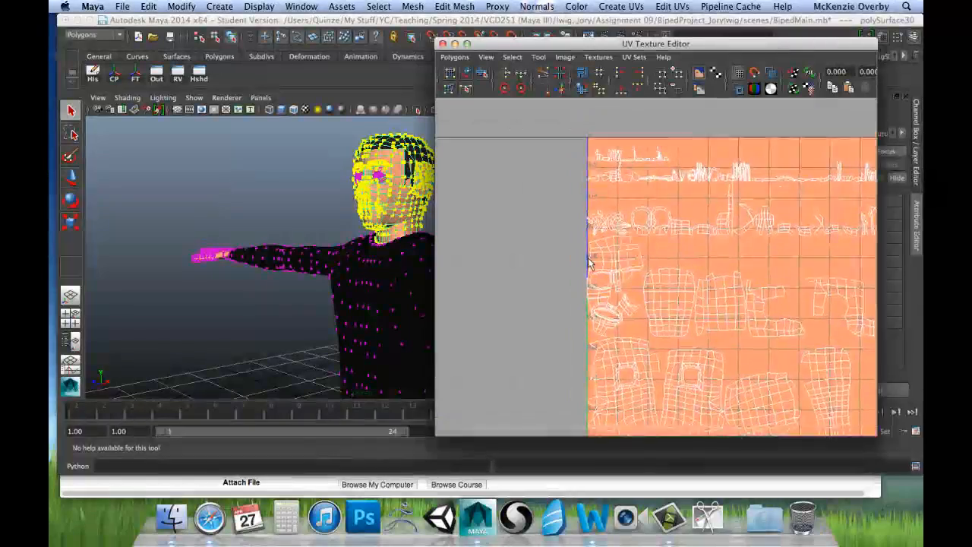
right_click_drag(589, 261, 797, 301, "alt")
right_click_drag(536, 263, 573, 280, "alt")
middle_click_drag(572, 282, 596, 219, "alt")
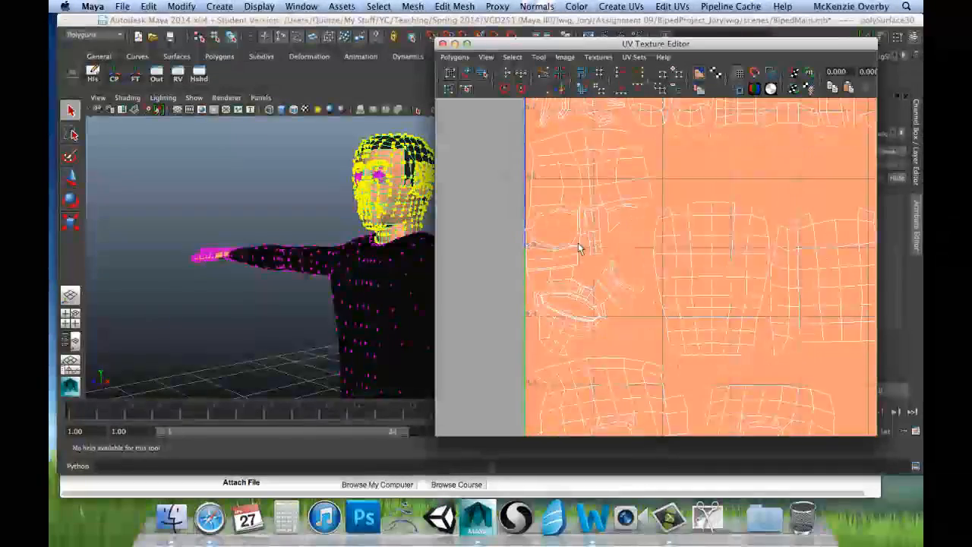
right_click_drag(578, 248, 668, 259, "alt")
middle_click_drag(568, 232, 607, 256, "alt")
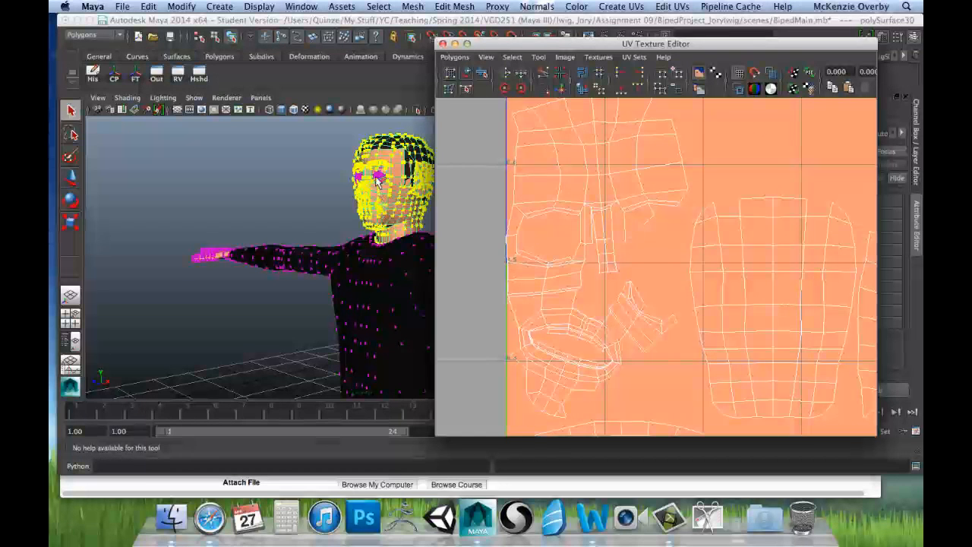
- Inspect the front of the 3D head around the eyes, nose, mouth and chin against the face shells
right_click_drag(308, 213, 422, 229, "alt")
middle_click_drag(422, 229, 380, 303, "alt")
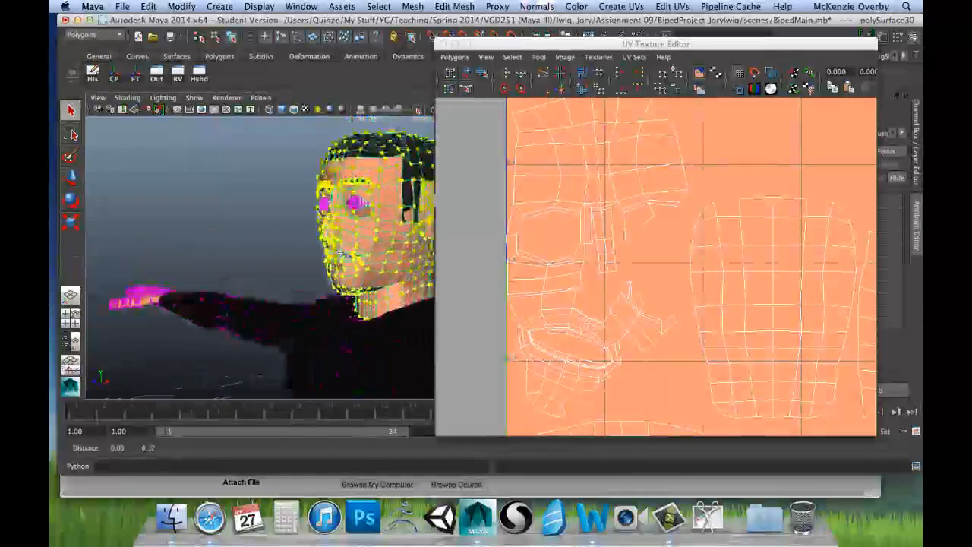
left_click_drag(334, 244, 415, 242, "alt")
middle_click_drag(344, 229, 285, 245, "alt")
right_click_drag(285, 244, 422, 277, "alt")
left_click_drag(295, 249, 329, 251, "alt")
right_click_drag(247, 237, 282, 247, "alt")
mouse_move(281, 248)
middle_mouse_down("alt")
mouse_move(263, 238)
mouse_move(277, 243)
middle_mouse_up("alt")
left_click_drag(243, 239, 289, 221, "alt")
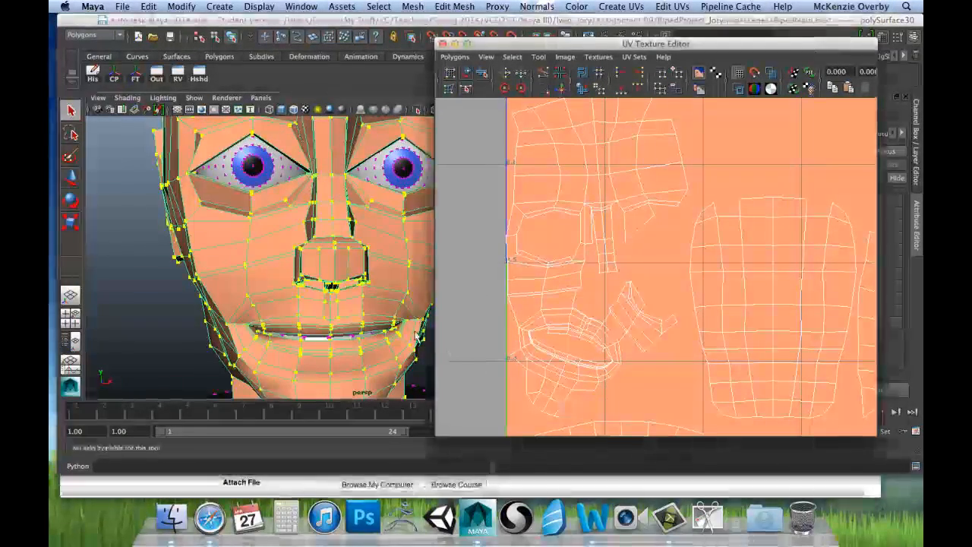
left_click_drag(409, 371, 408, 357, "alt")
middle_click_drag(410, 358, 354, 287, "alt")
left_click_drag(354, 287, 335, 284, "alt")
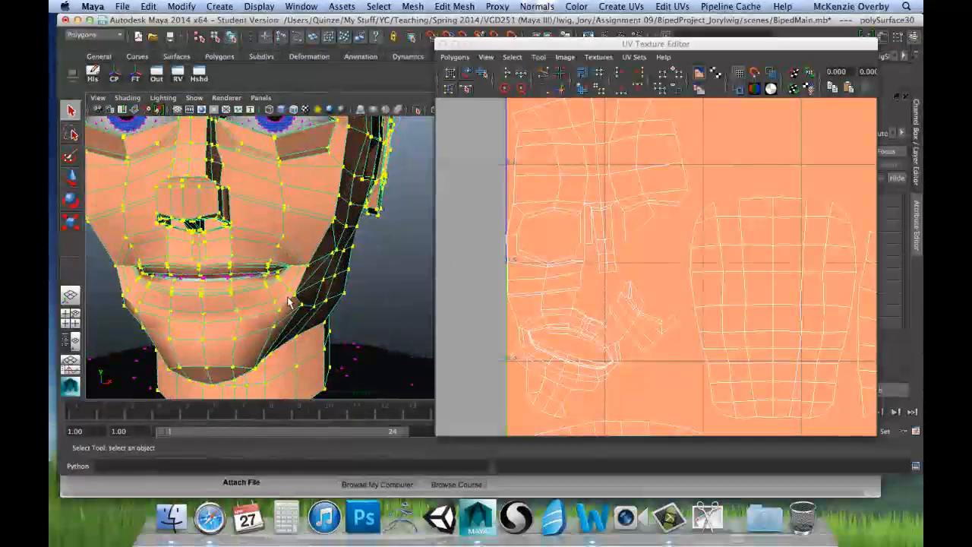
middle_click_drag(334, 284, 347, 263, "alt")
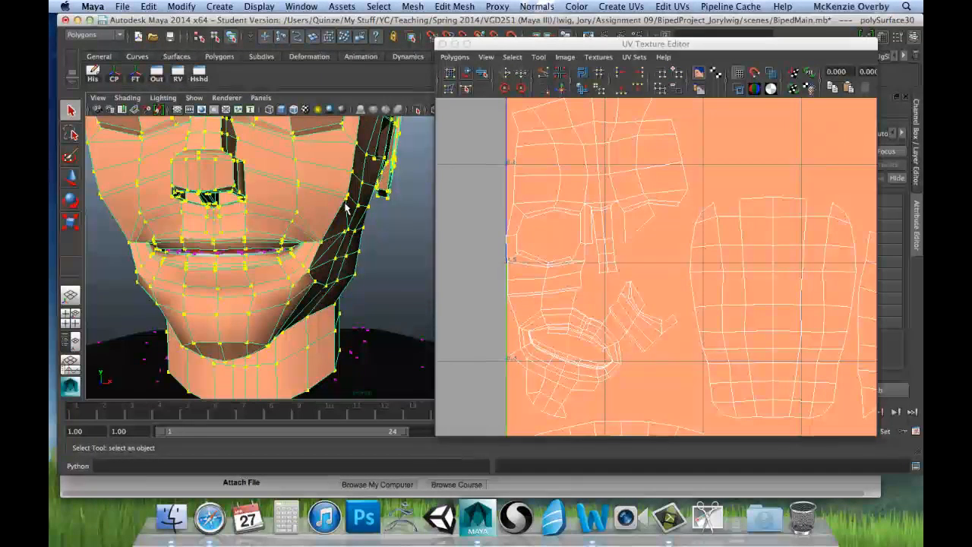
- Inspect the cheek, jawline and eye areas on both sides of the character's face
left_click_drag(340, 204, 296, 196, "alt")
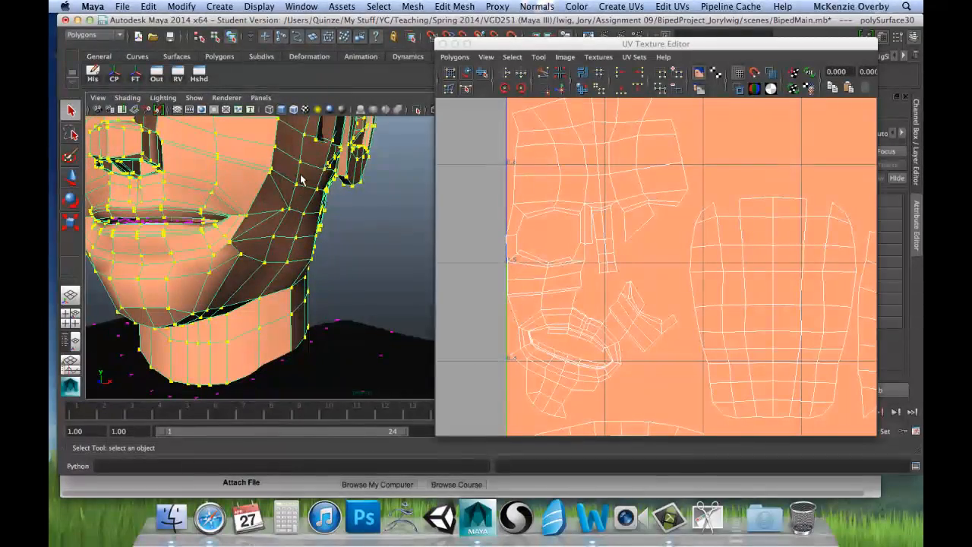
middle_click_drag(304, 129, 293, 205, "alt")
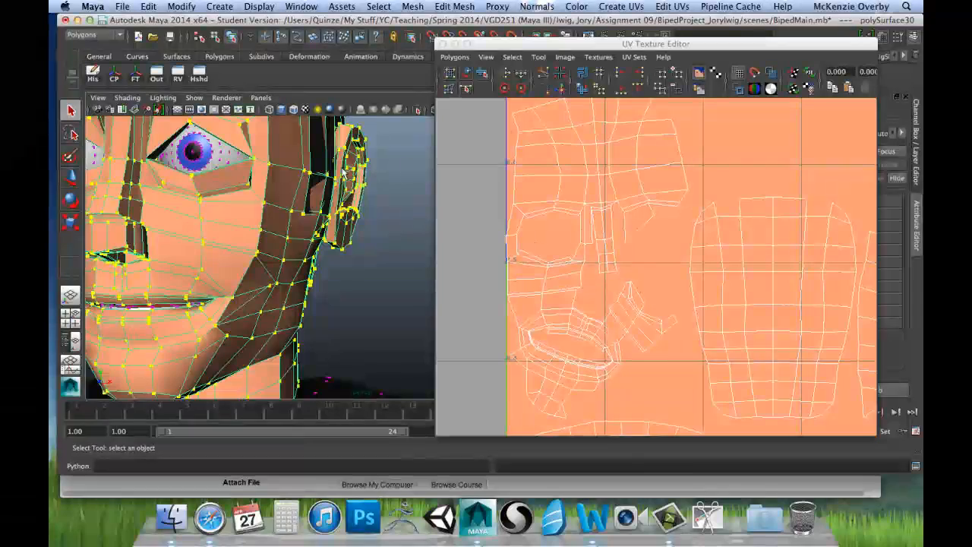
middle_click_drag(159, 165, 183, 204, "alt")
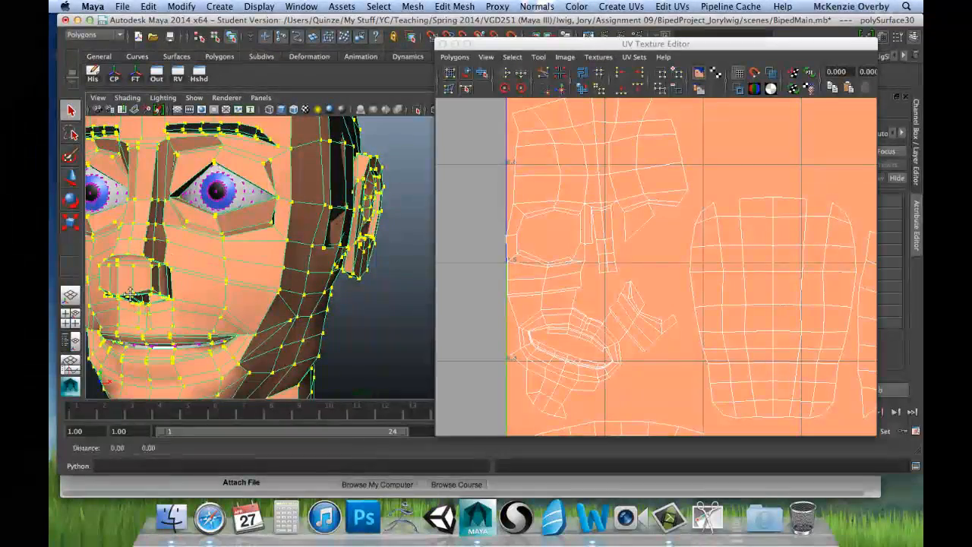
left_click_drag(172, 301, 363, 260, "alt")
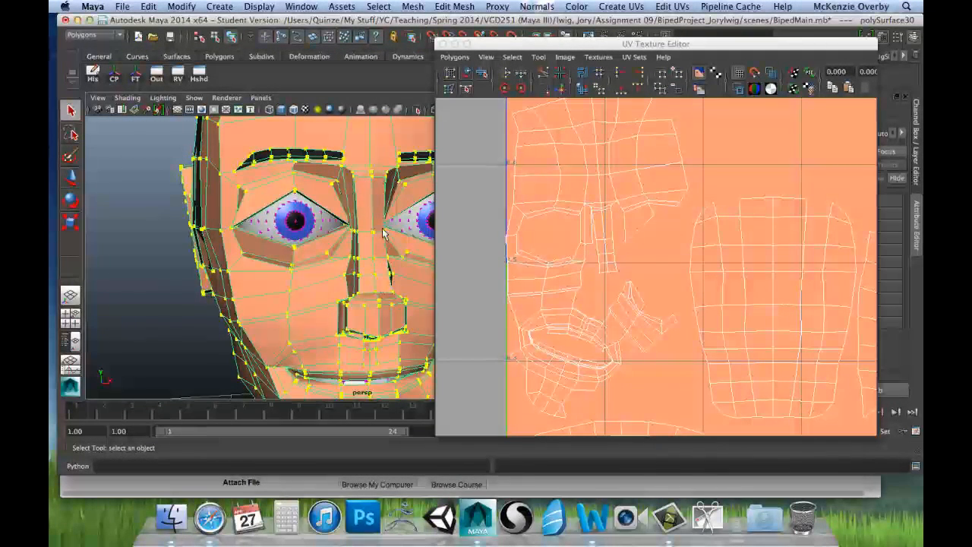
right_click_drag(394, 222, 318, 232, "alt")
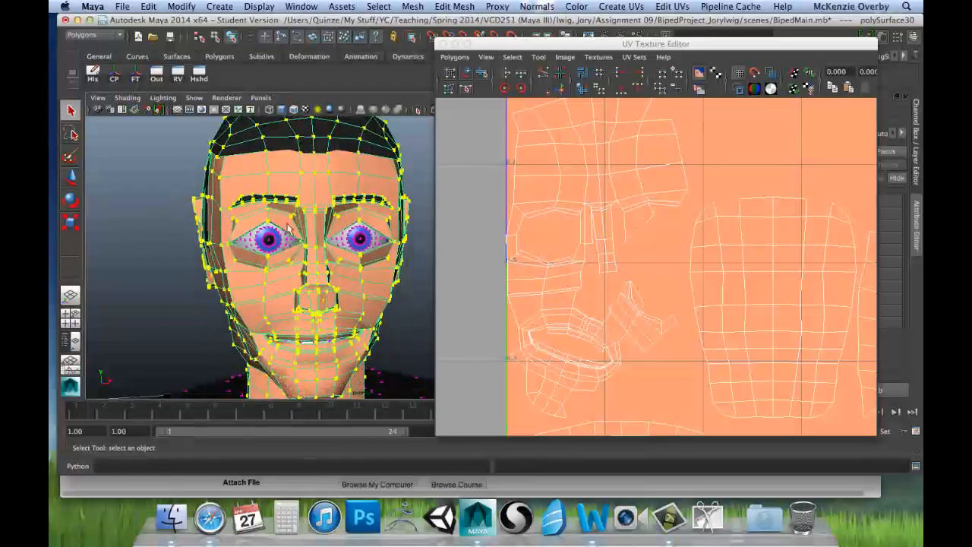
middle_click_drag(289, 228, 295, 184, "alt")
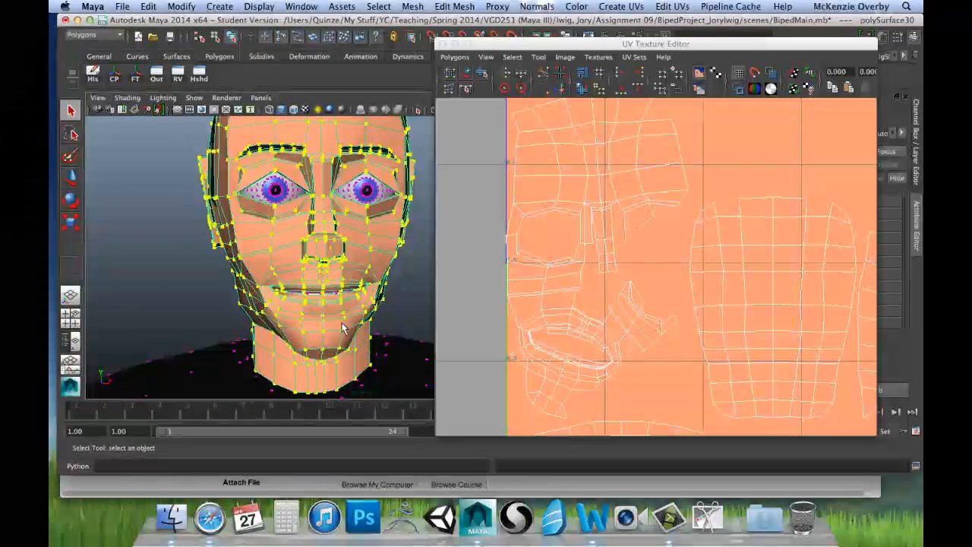
left_click_drag(294, 341, 249, 329, "alt")
- Compare the two large UV shells with square openings to the ear and side of the 3D head
middle_click_drag(639, 339, 588, 328, "alt")
right_click_drag(636, 333, 580, 330, "alt")
middle_click_drag(645, 307, 632, 221, "alt")
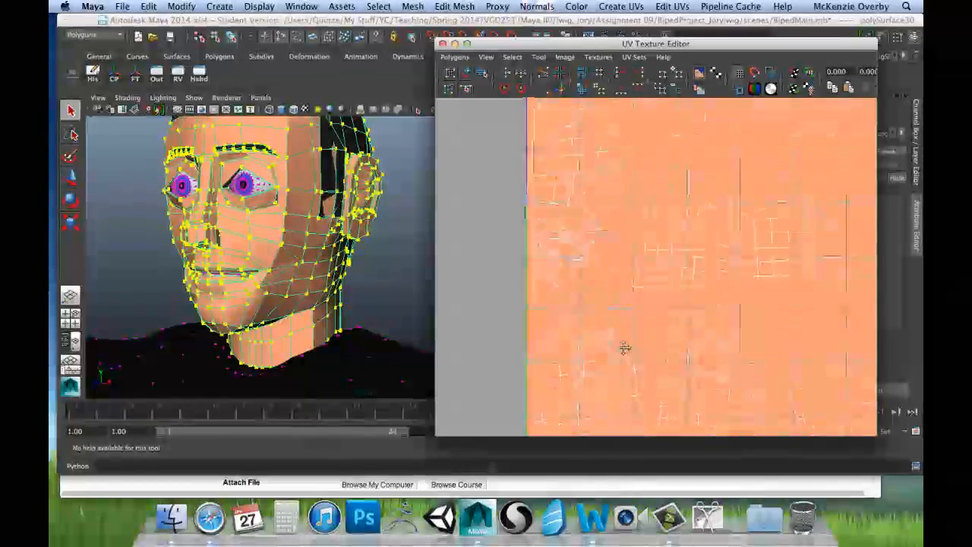
middle_click_drag(623, 352, 614, 279, "alt")
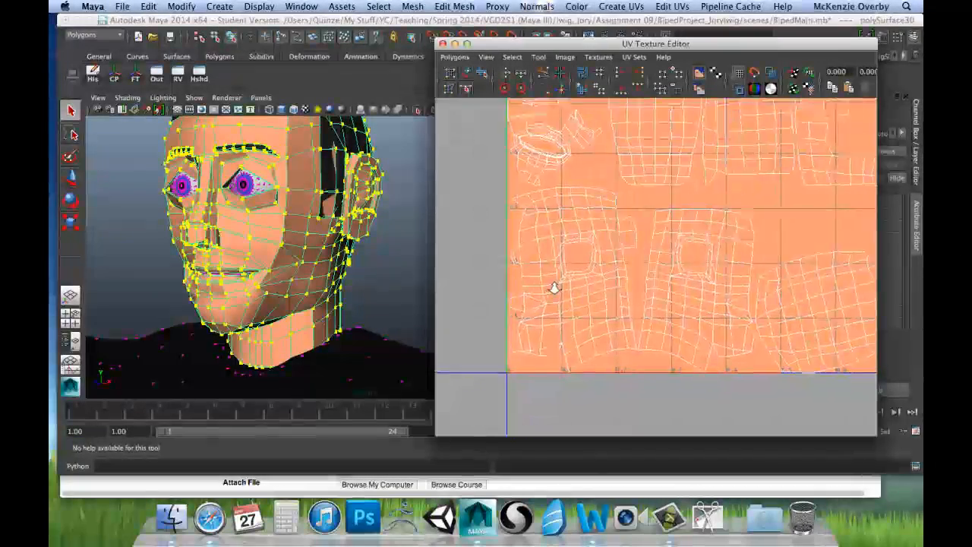
right_click_drag(553, 284, 631, 317, "alt")
left_click_drag(346, 226, 235, 223, "alt")
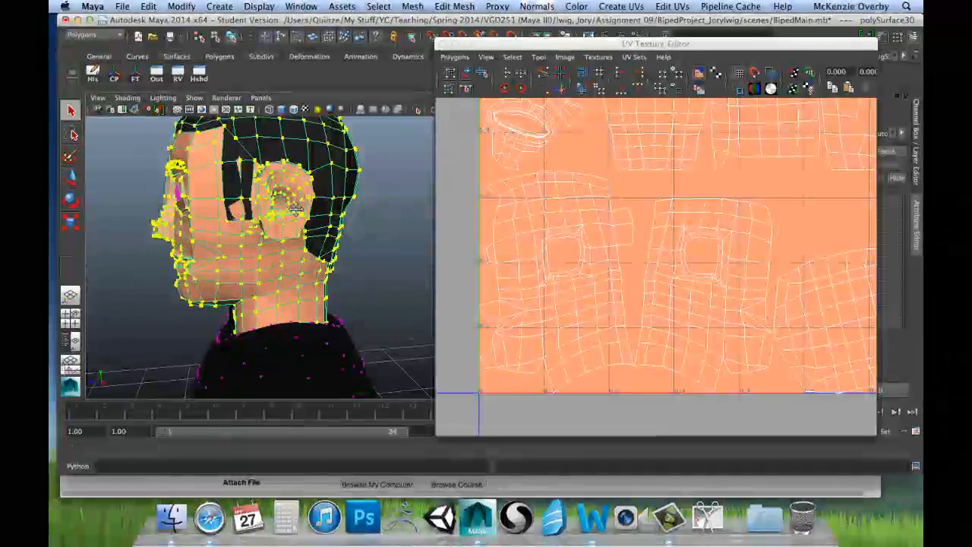
middle_click_drag(235, 223, 296, 211, "alt")
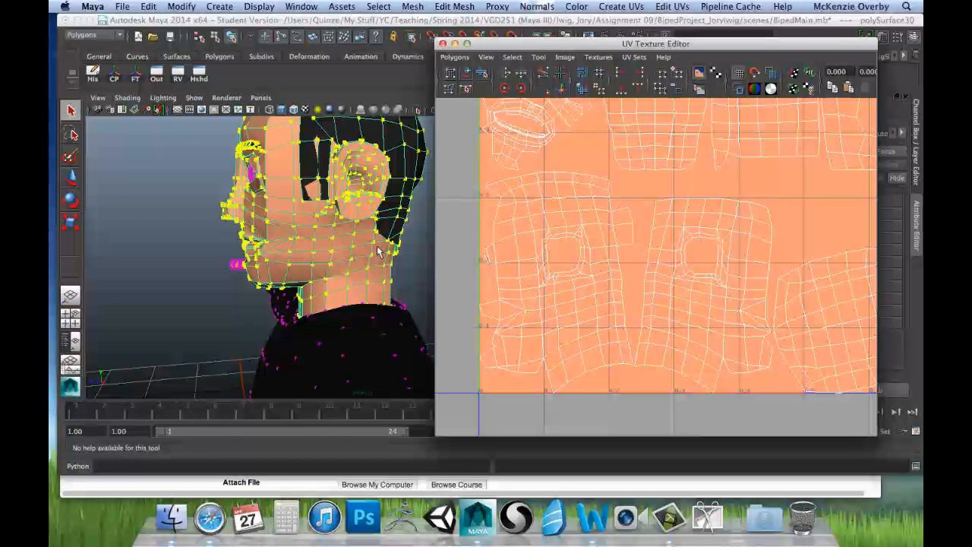
left_click_drag(417, 286, 396, 166, "alt")
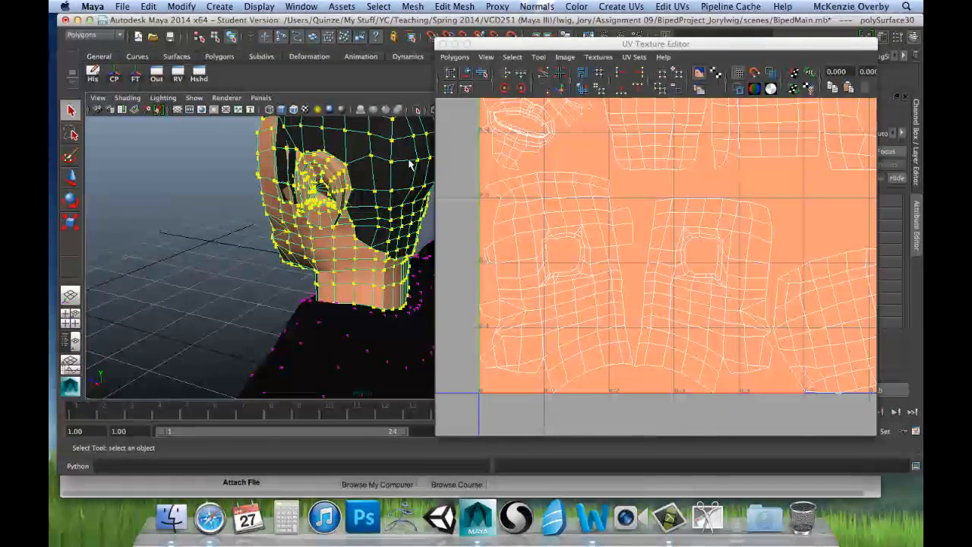
left_click_drag(426, 232, 503, 239, "alt")
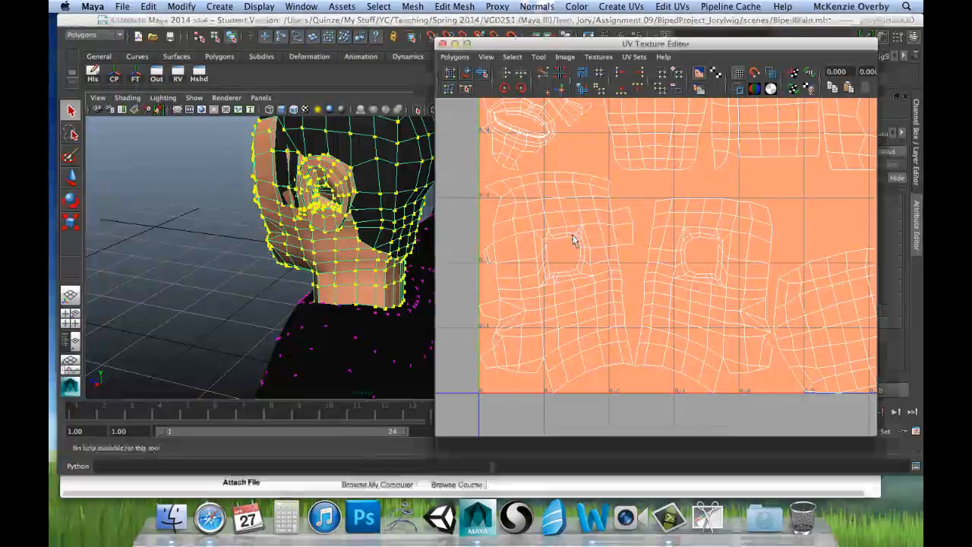
middle_click_drag(572, 237, 611, 296, "alt")
right_click_drag(638, 347, 555, 341, "alt")
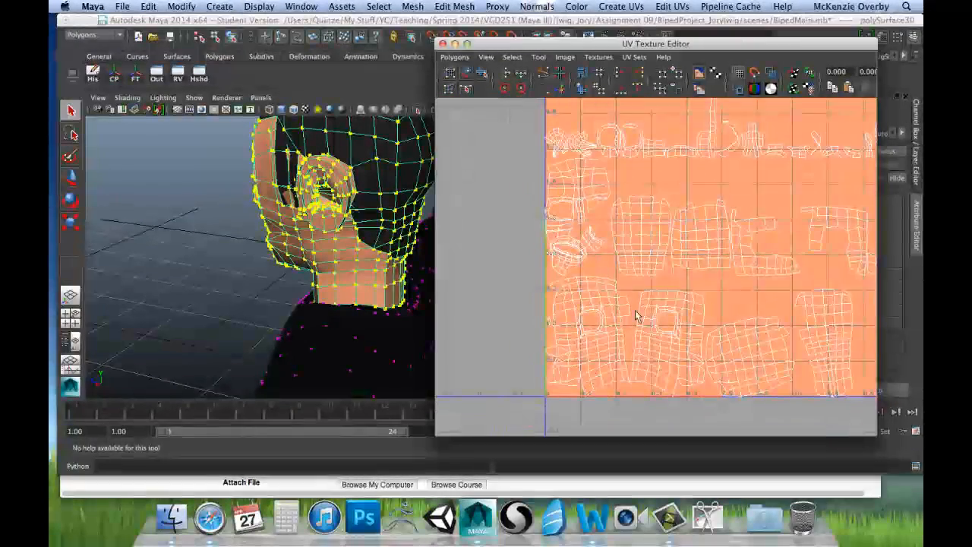
- Inspect the back of the head and neck on the model alongside the overall UV layout
left_click_drag(254, 305, 415, 304, "alt")
left_click_drag(294, 175, 415, 211, "alt")
left_click_drag(325, 262, 358, 245, "alt")
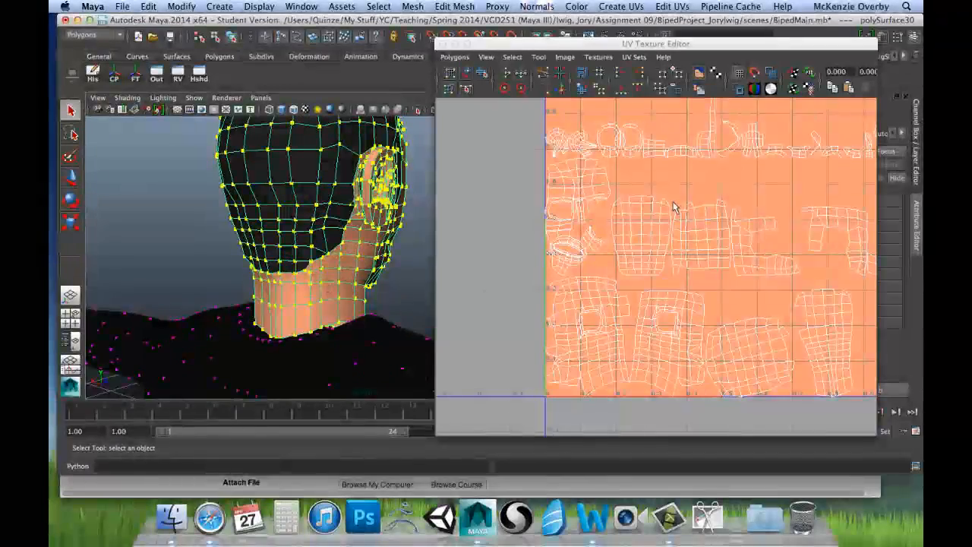
middle_click_drag(683, 189, 705, 259, "alt")
middle_click_drag(312, 252, 375, 251, "alt")
left_click_drag(295, 251, 354, 244, "alt")
middle_click_drag(354, 243, 311, 241, "alt")
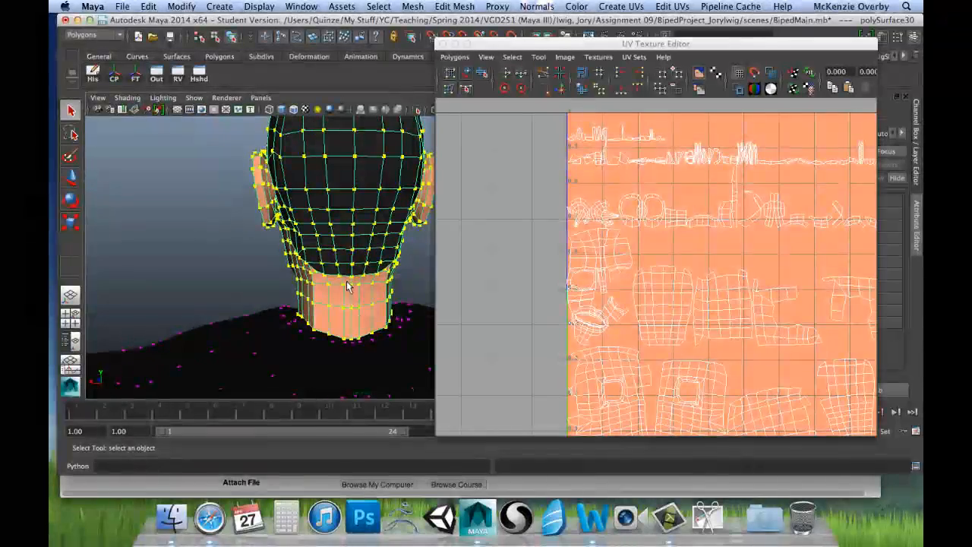
- Examine the row of small, fragmented UV shells in the upper half of the head's layout, following it along to its far end
left_click_drag(361, 184, 349, 210, "alt")
left_click_drag(376, 251, 353, 244, "alt")
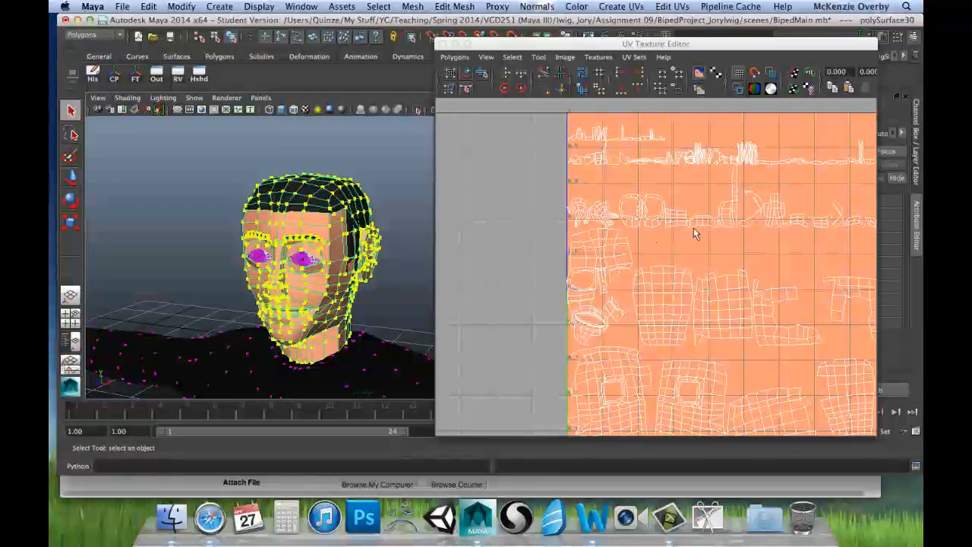
middle_click_drag(693, 229, 587, 238, "alt")
right_click_drag(587, 239, 648, 216, "alt")
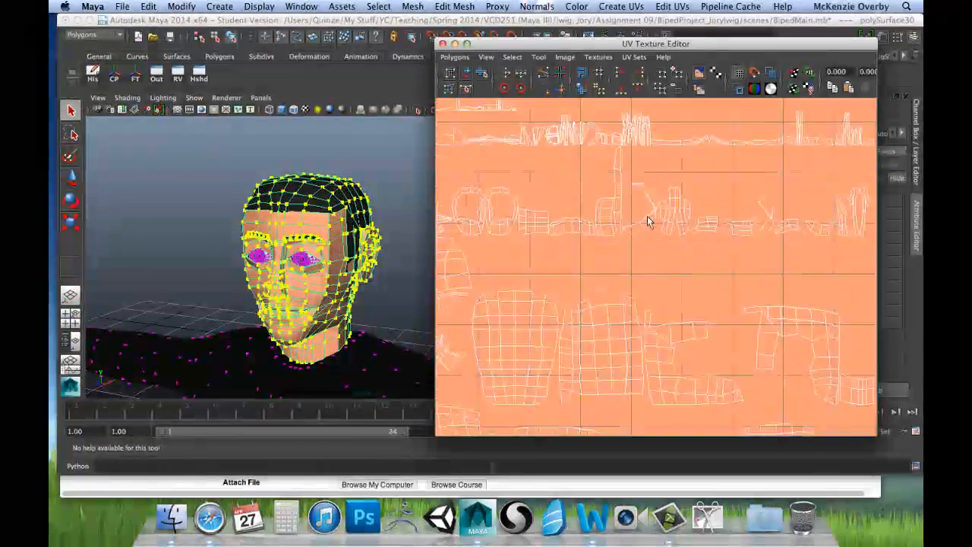
middle_click_drag(670, 200, 629, 271, "alt")
right_click_drag(629, 271, 664, 262, "alt")
middle_click_drag(471, 281, 631, 271, "alt")
right_click_drag(631, 271, 837, 273, "alt")
middle_click_drag(837, 273, 598, 282, "alt")
middle_click_drag(805, 230, 645, 254, "alt")
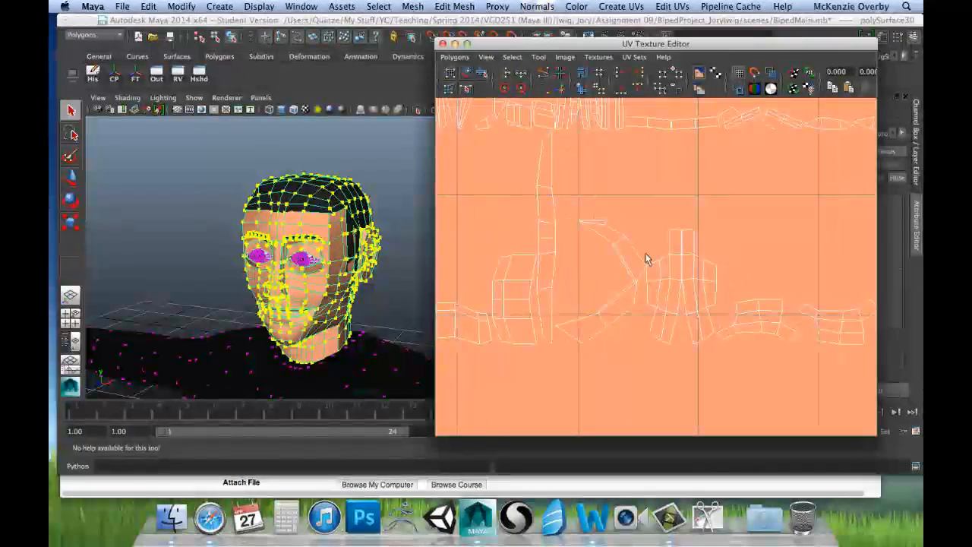
middle_click_drag(746, 273, 640, 257, "alt")
mouse_move(714, 318)
middle_mouse_down("alt")
mouse_move(658, 275)
mouse_move(556, 298)
middle_mouse_up("alt")
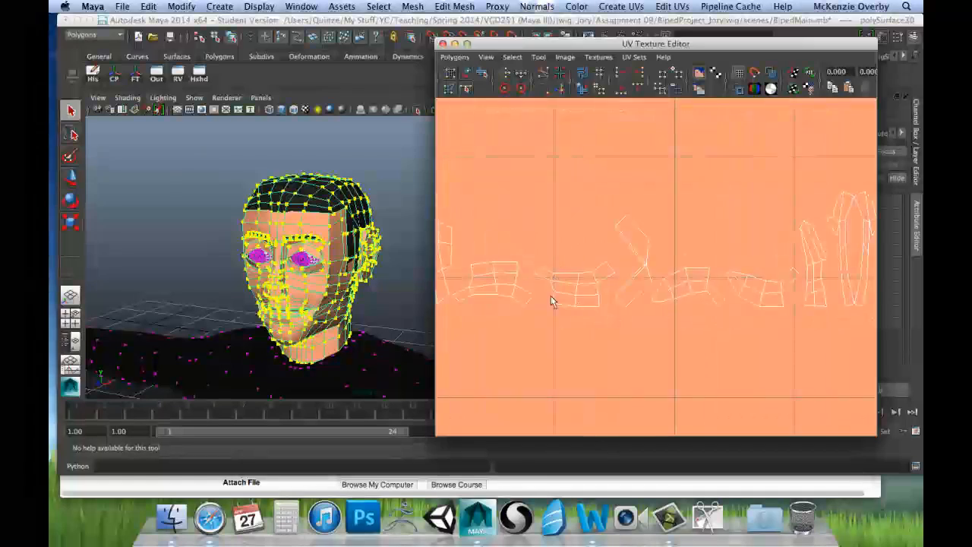
middle_click_drag(738, 316, 601, 312, "alt")
middle_click_drag(619, 144, 840, 157, "alt")
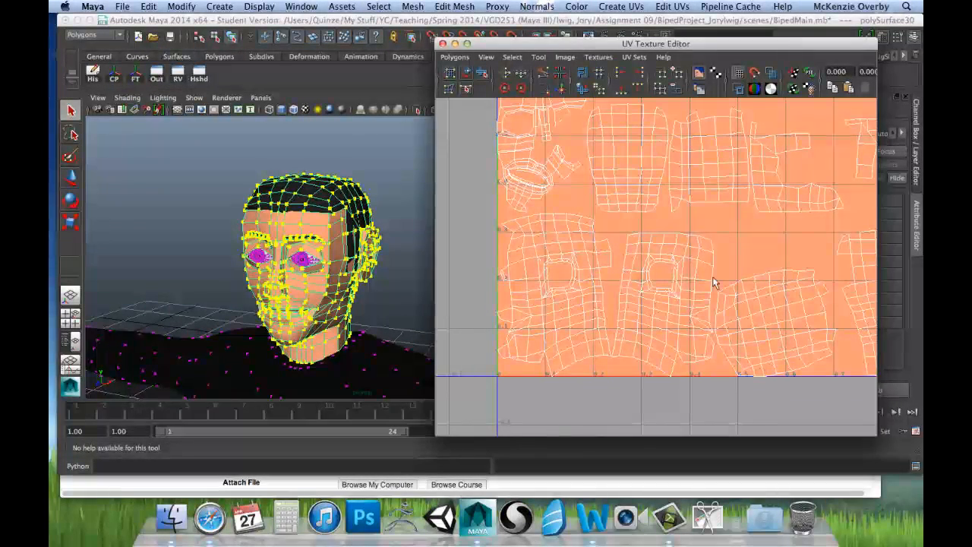
- Inspect the two large UV shells with square openings and the neighbouring grid-shaped shells in the lower rows of the layout
middle_click_drag(725, 222, 674, 264, "alt")
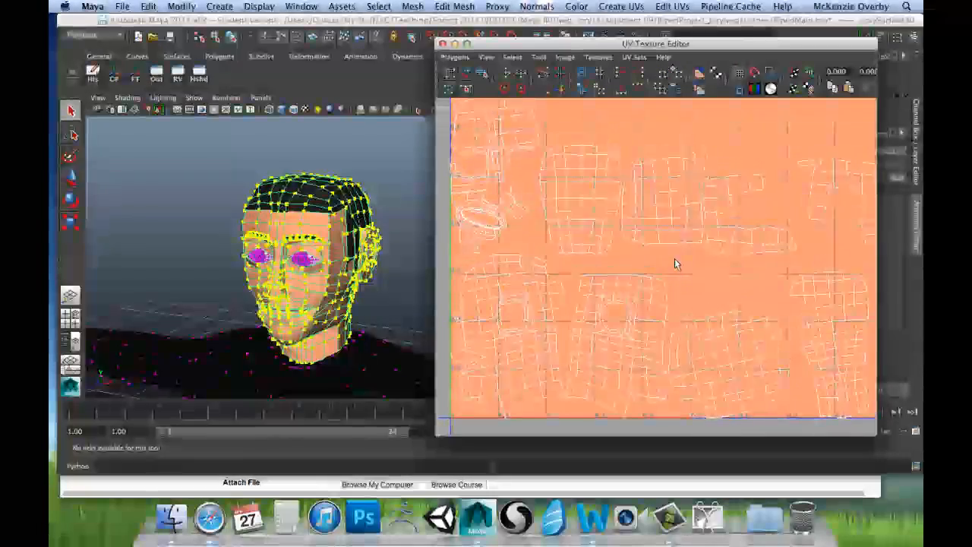
right_click_drag(675, 264, 522, 240, "alt")
middle_click_drag(522, 240, 634, 219, "alt")
middle_click_drag(637, 260, 640, 220, "alt")
scroll(634, 226, "up", 3)
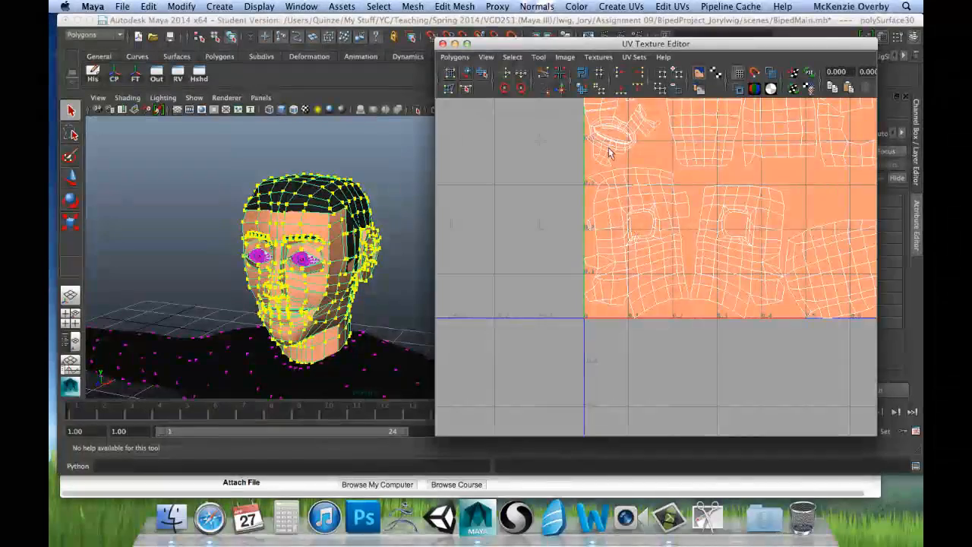
scroll(605, 243, "up", 3)
right_click_drag(630, 240, 762, 254, "alt")
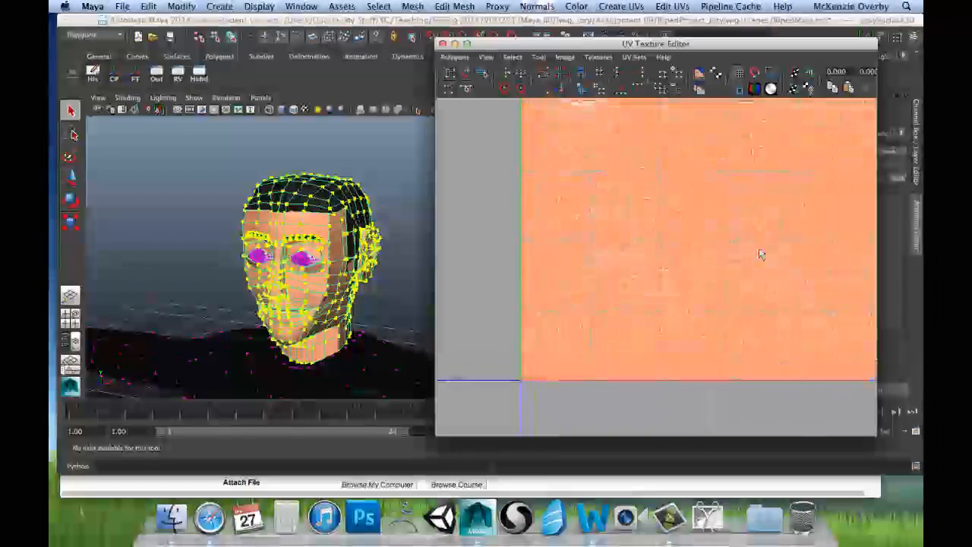
middle_click_drag(640, 105, 671, 126, "alt")
scroll(671, 125, "up", 1)
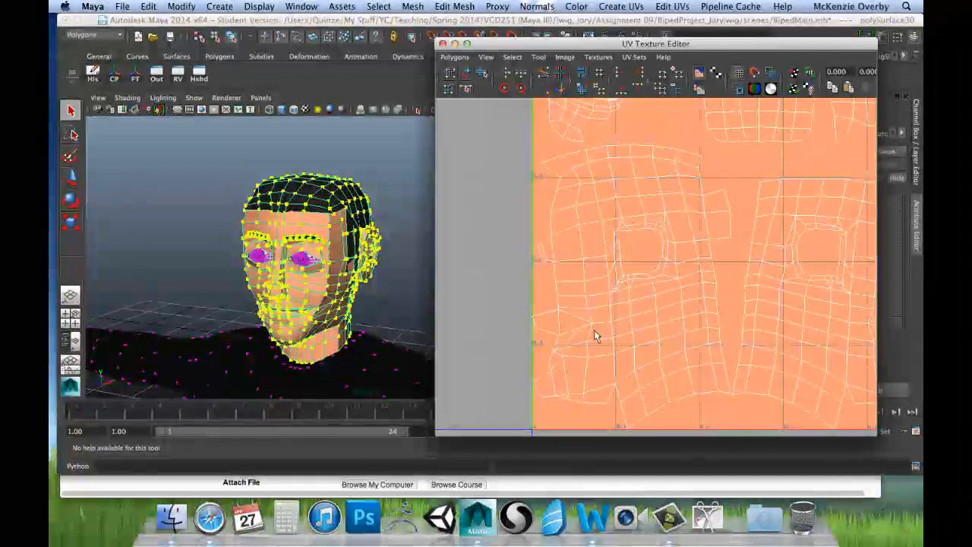
scroll(693, 332, "down", 1)
scroll(695, 332, "down", 1)
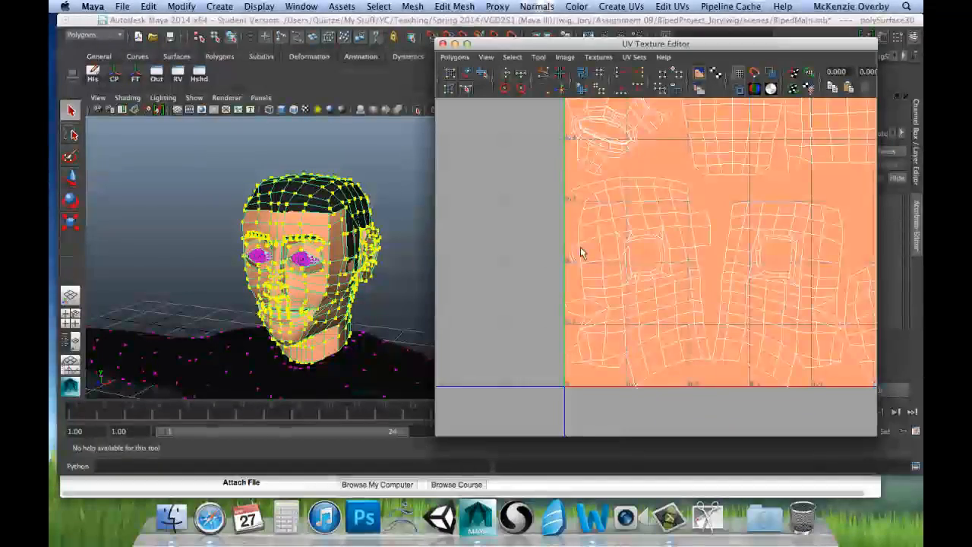
middle_click_drag(695, 231, 687, 188, "alt")
scroll(686, 188, "down", 1)
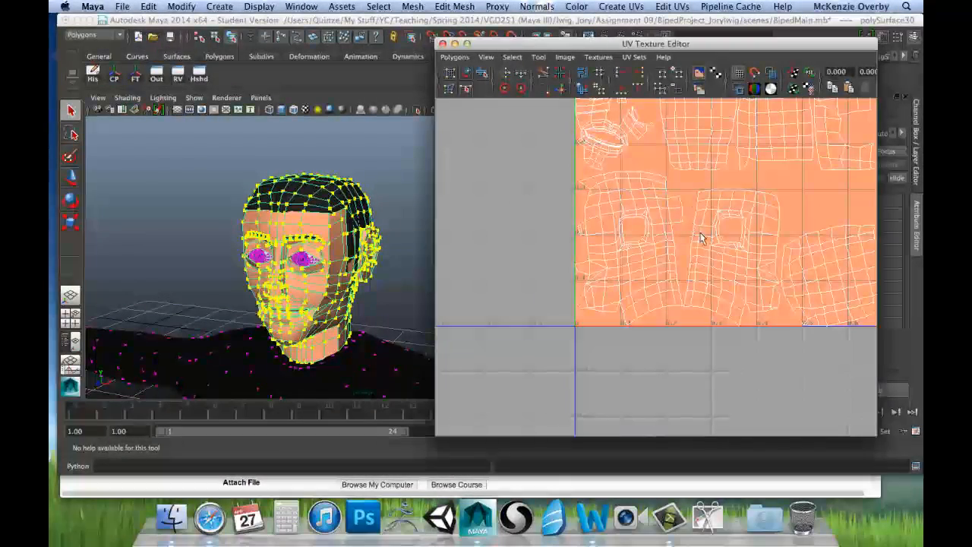
scroll(709, 239, "up", 2)
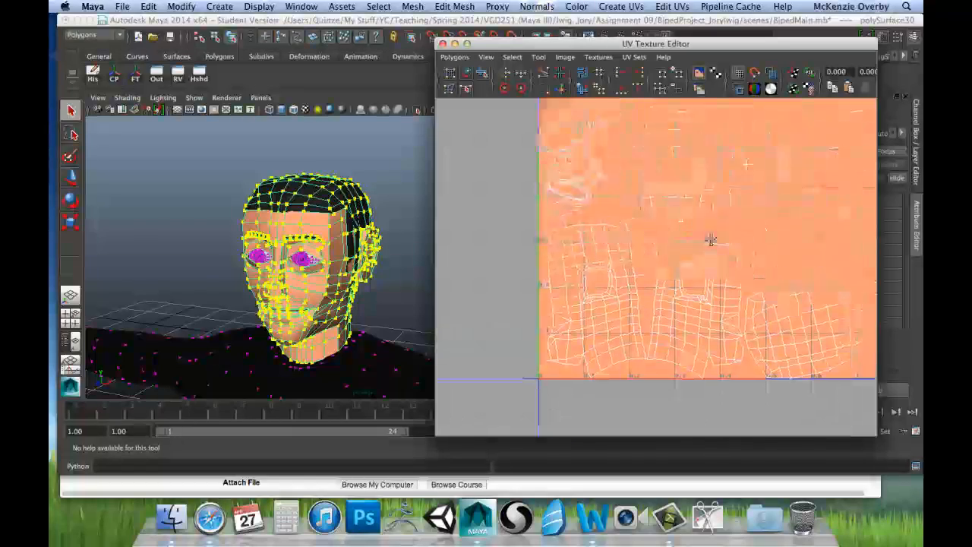
middle_click_drag(737, 233, 706, 238, "alt")
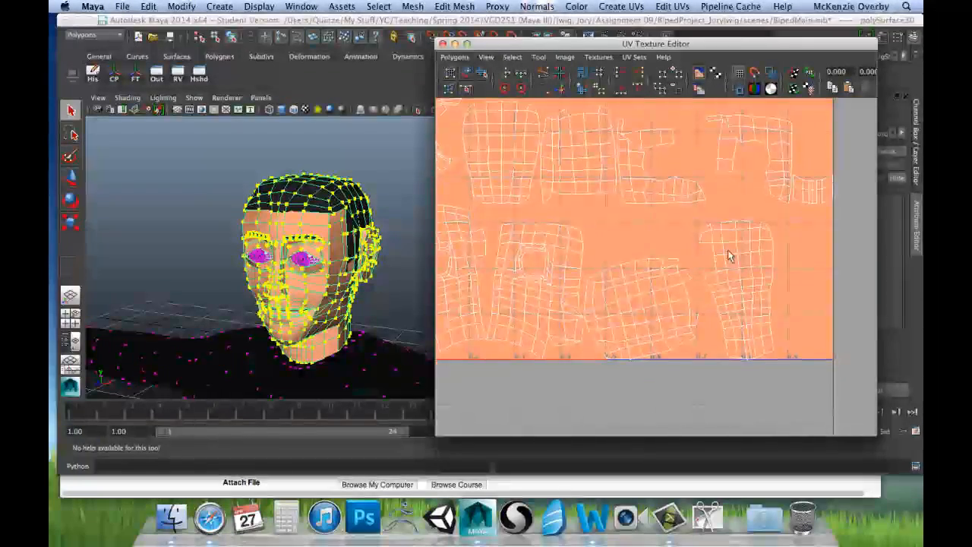
right_click_drag(729, 253, 494, 275, "alt")
middle_click_drag(563, 198, 575, 245, "alt")
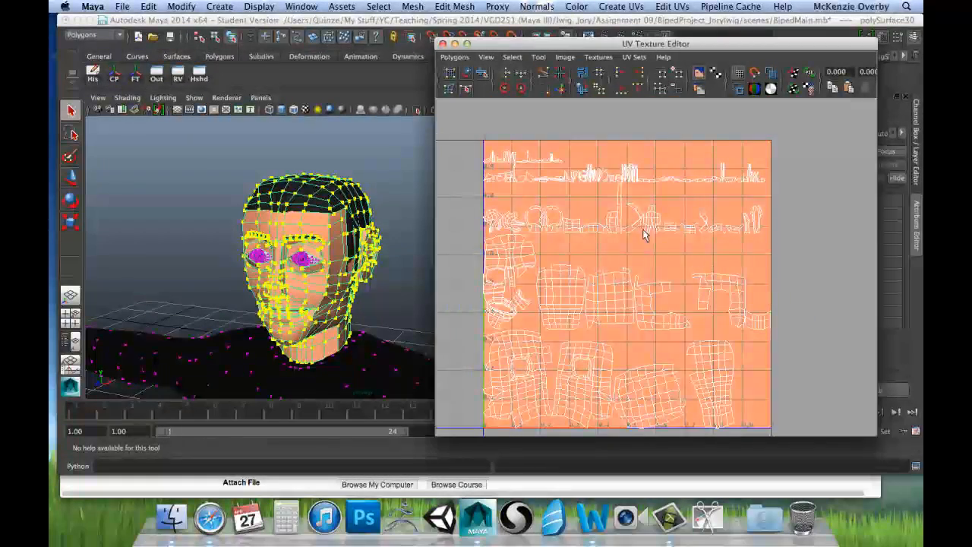
- Compare the small strip-shaped and curved UV shells with both sides of the 3D head around the ears and jaw
middle_click_drag(646, 225, 650, 268, "alt")
scroll(629, 275, "up", 6)
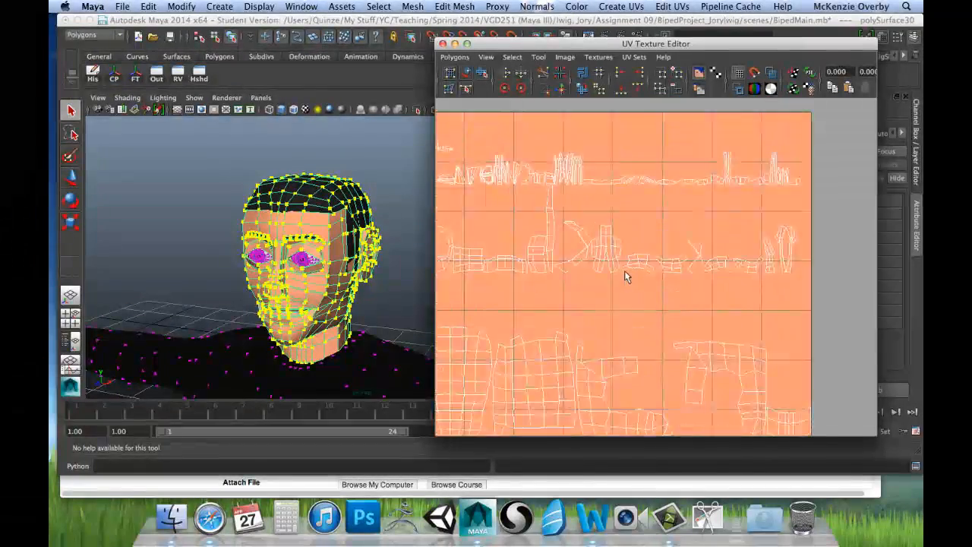
middle_click_drag(555, 253, 614, 282, "alt")
scroll(612, 295, "up", 4)
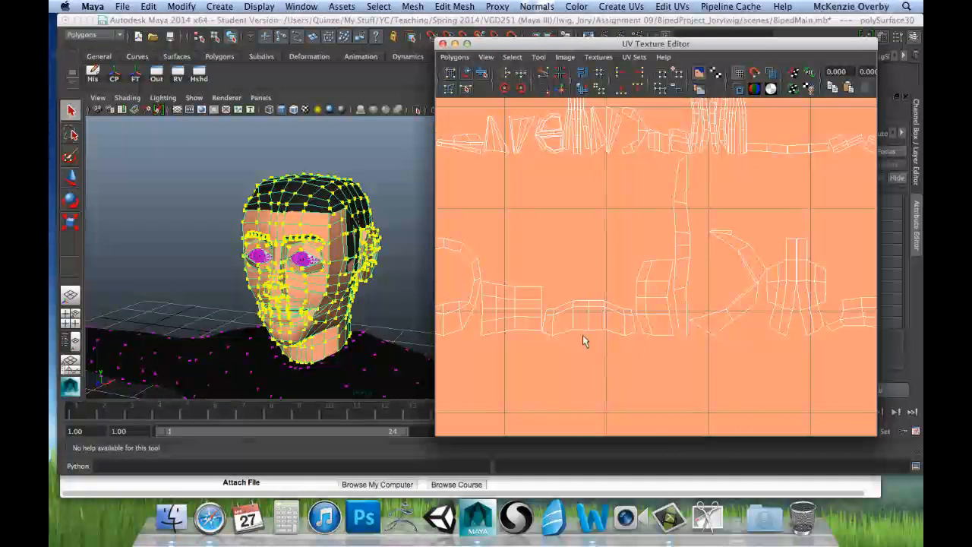
left_click_drag(341, 285, 331, 273, "alt")
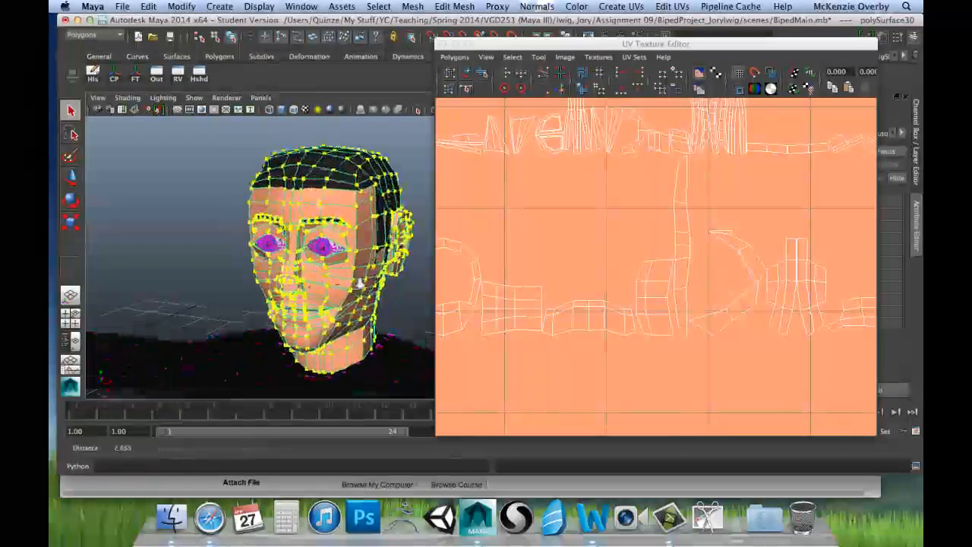
right_click_drag(360, 284, 391, 287, "alt")
left_click_drag(388, 290, 301, 295, "alt")
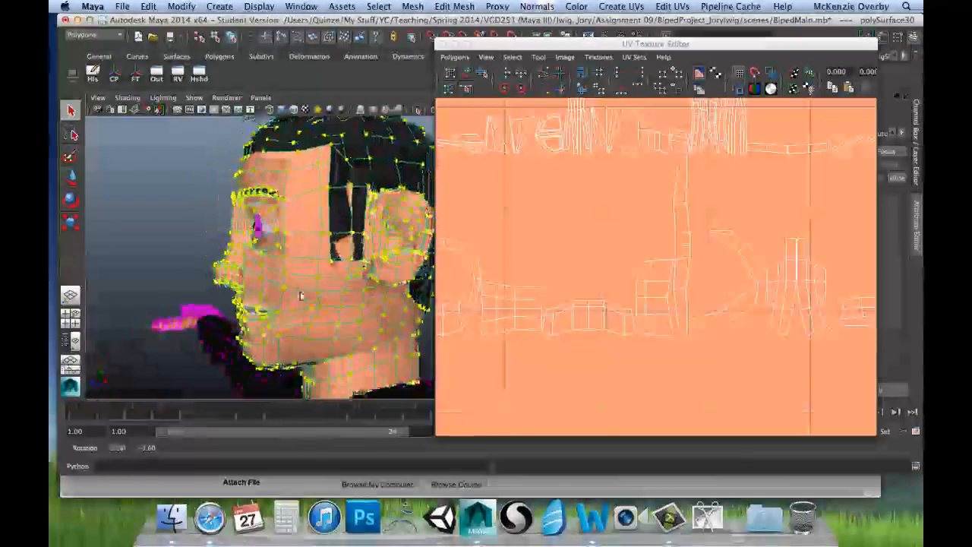
middle_click_drag(309, 264, 265, 271, "alt")
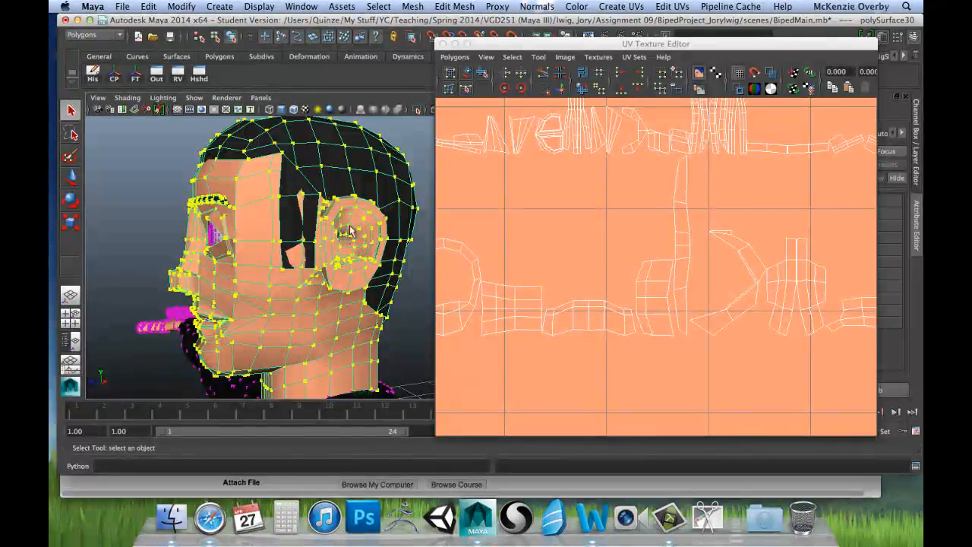
left_click_drag(376, 262, 283, 267, "alt")
middle_click_drag(410, 374, 302, 295, "alt")
left_click_drag(301, 294, 167, 287, "alt")
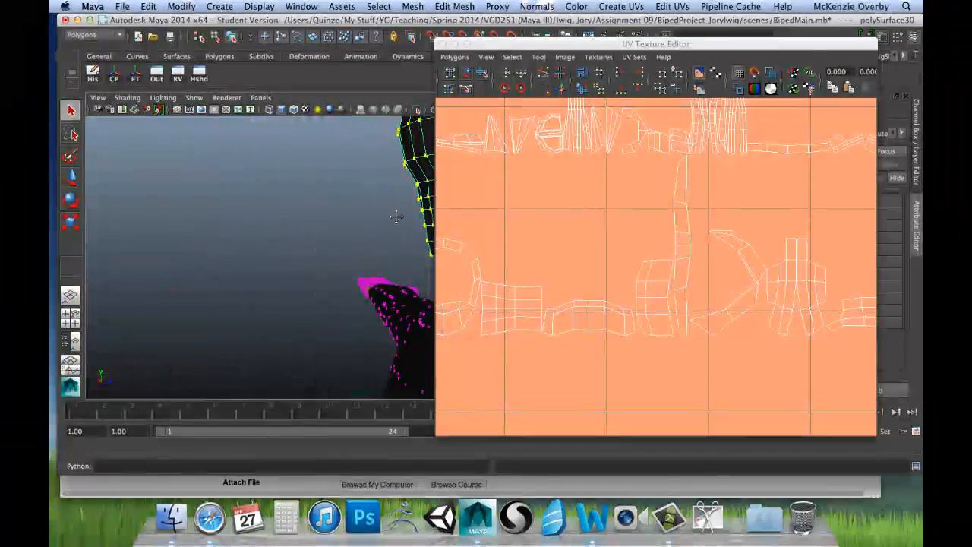
middle_click_drag(392, 214, 256, 248, "alt")
left_click_drag(256, 248, 195, 274, "alt")
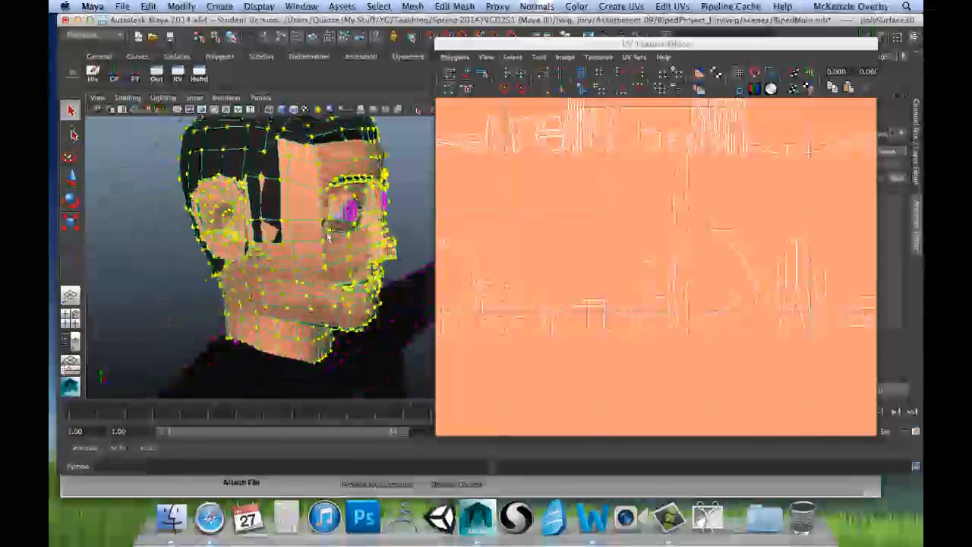
- Review the head's whole UV layout, checking how the large and small shells are arranged within the texture square
scroll(635, 278, "down", 3)
scroll(636, 278, "down", 5)
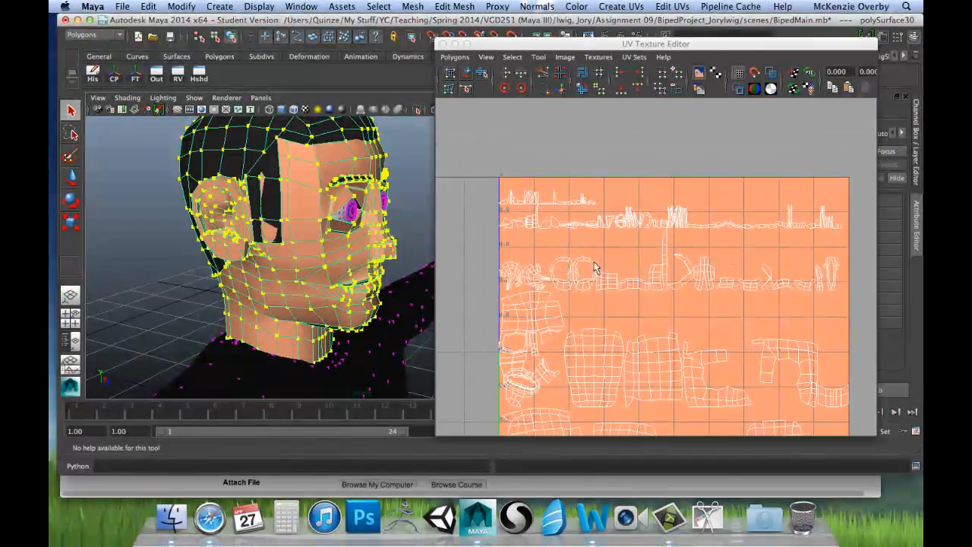
middle_click_drag(596, 336, 602, 301, "alt")
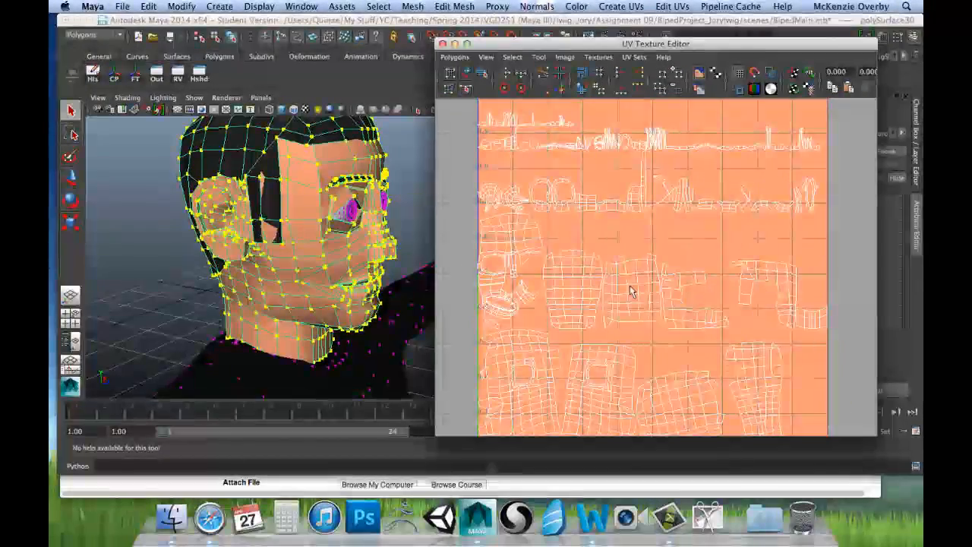
middle_click_drag(566, 251, 572, 200, "alt")
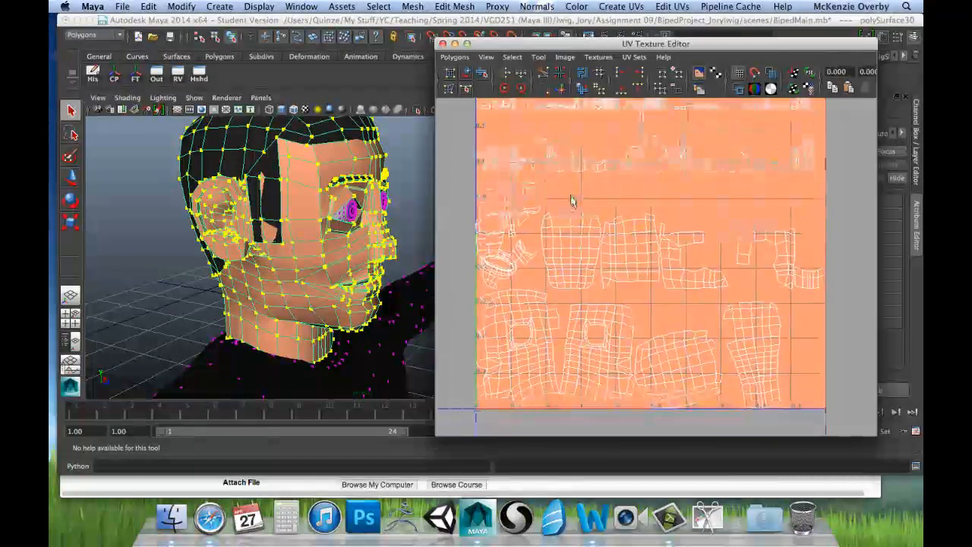
scroll(613, 256, "down", 4)
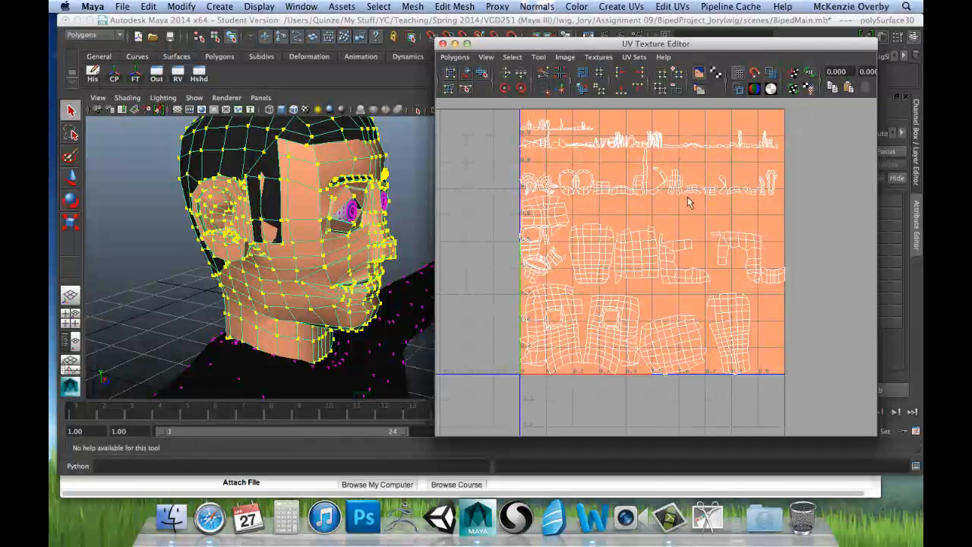
scroll(681, 152, "up", 2)
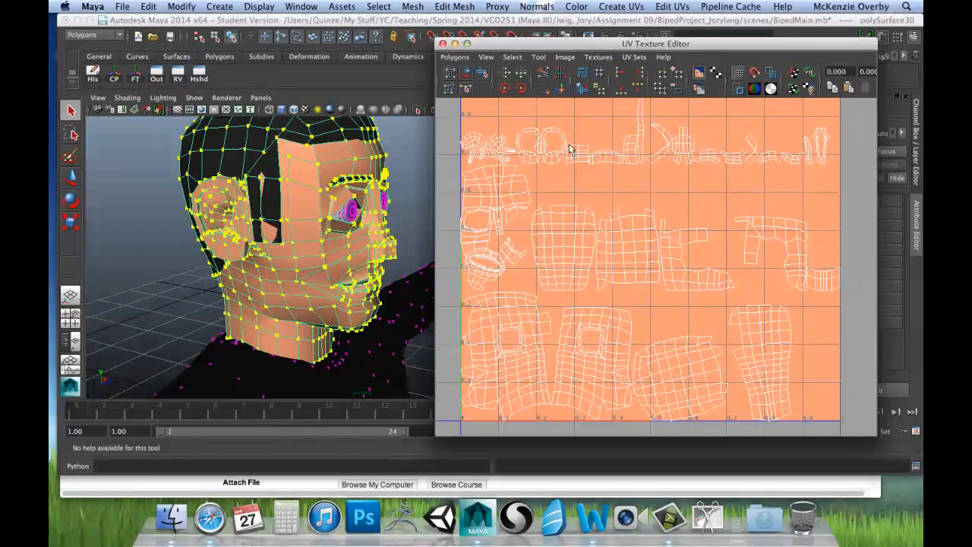
scroll(606, 235, "down", 2)
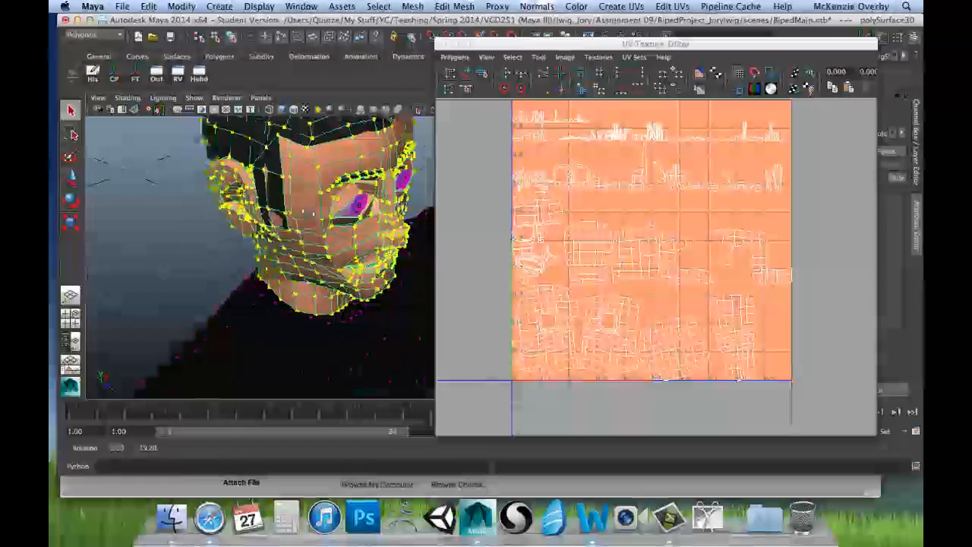
- Compare the narrow UV fragments in the upper rows with the hair, forehead, eyes and lower face of the 3D head
left_click_drag(308, 212, 338, 162, "alt")
middle_click_drag(339, 162, 285, 258, "alt")
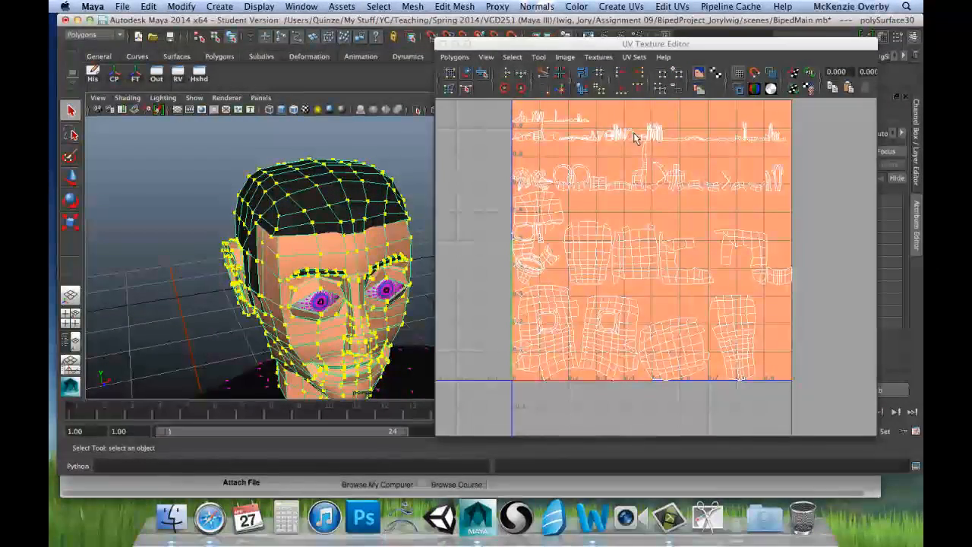
middle_click_drag(658, 127, 610, 210, "alt")
scroll(610, 211, "up", 8)
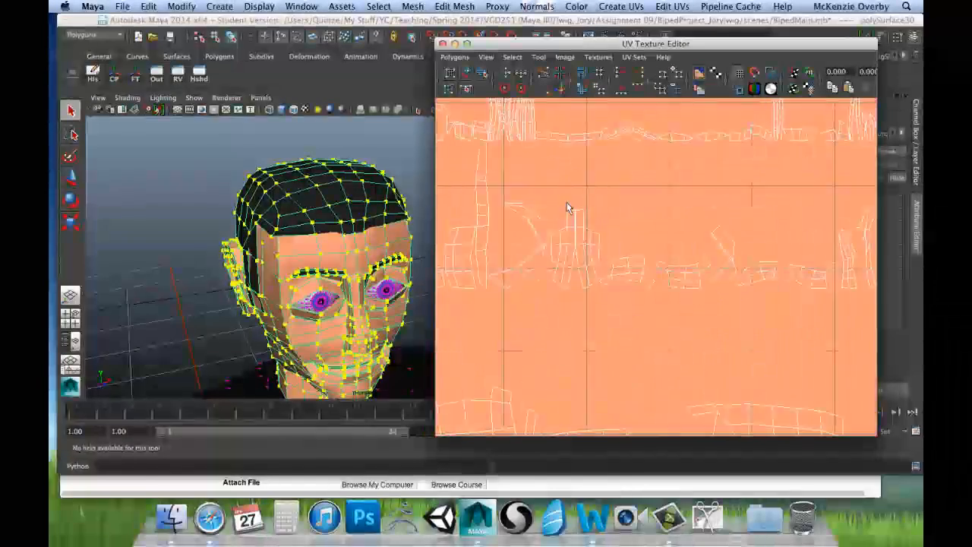
middle_click_drag(520, 166, 610, 256, "alt")
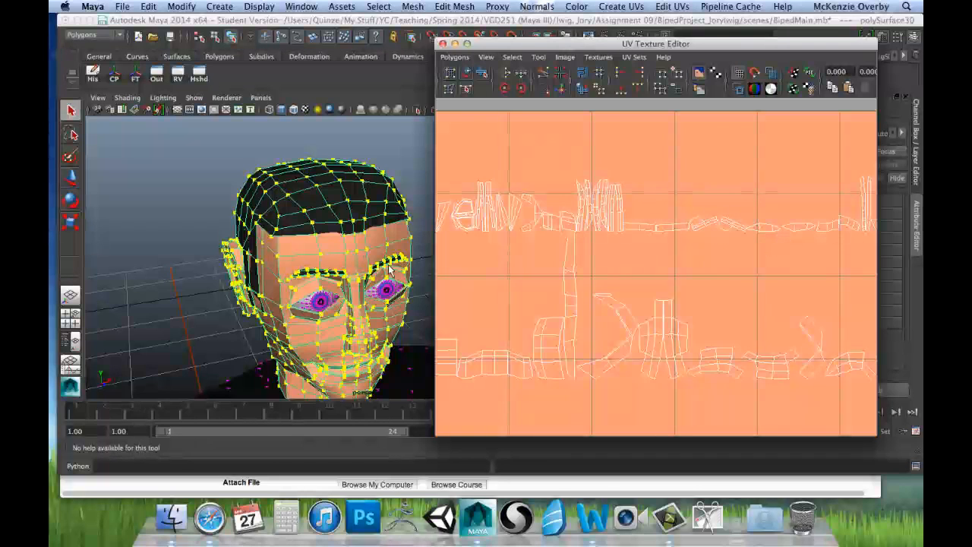
middle_click_drag(380, 348, 374, 231, "alt")
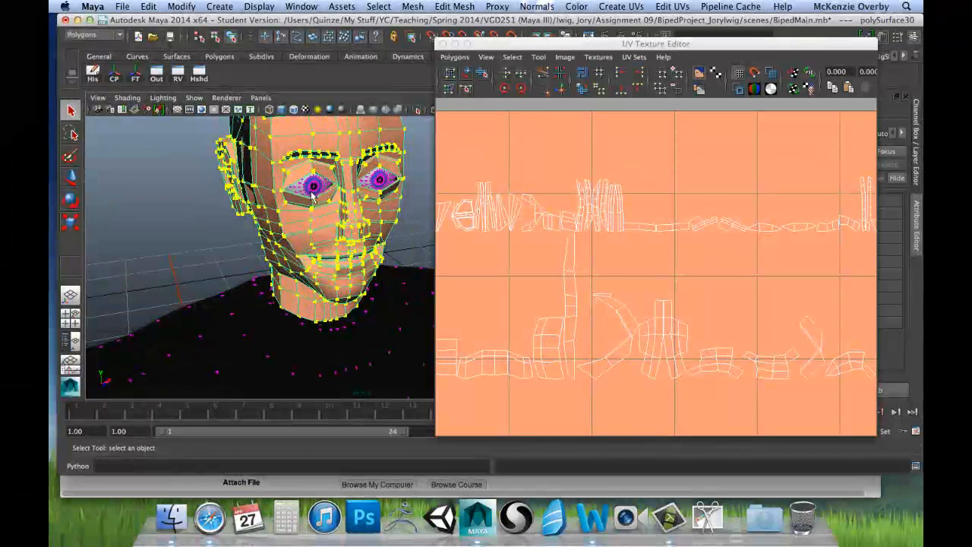
middle_click_drag(337, 272, 335, 253, "alt")
left_click_drag(335, 253, 351, 286, "alt")
middle_click_drag(352, 286, 346, 247, "alt")
- Select the body mesh and display its whole UV layout in the UV Texture Editor
left_click(328, 271)
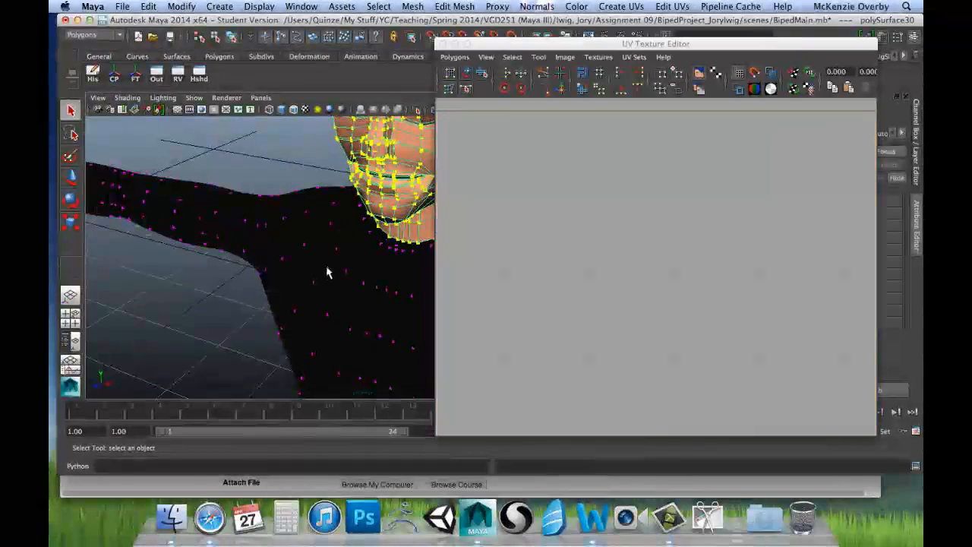
double_click(283, 258)
scroll(573, 302, "down", 5)
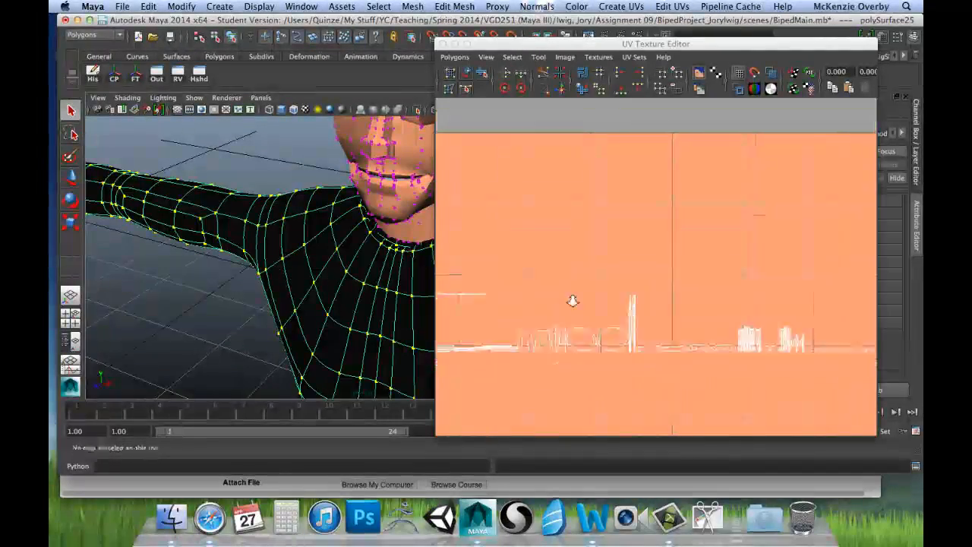
scroll(573, 306, "down", 8)
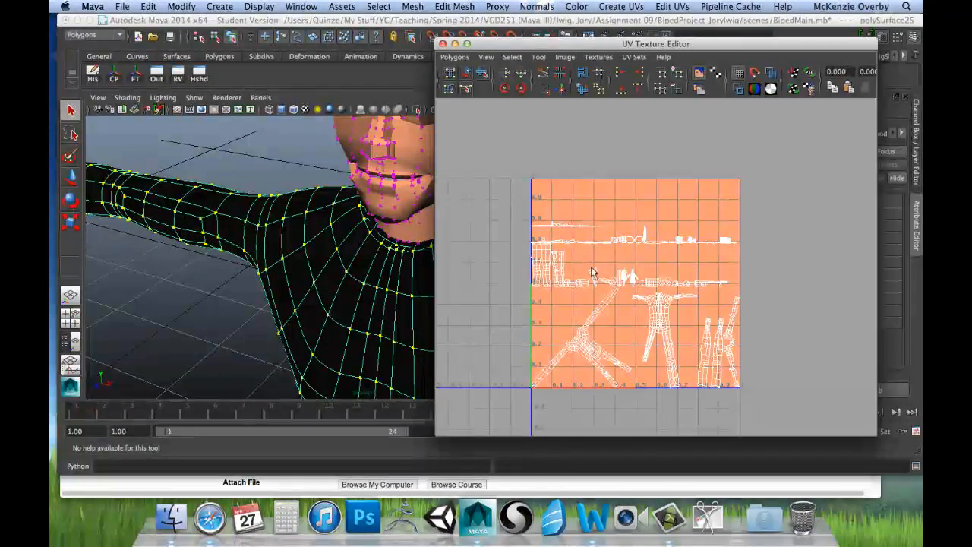
- Inspect the two hand-shaped UV shells and the long grid-shaped shells beside them in the body's layout
scroll(585, 273, "up", 10)
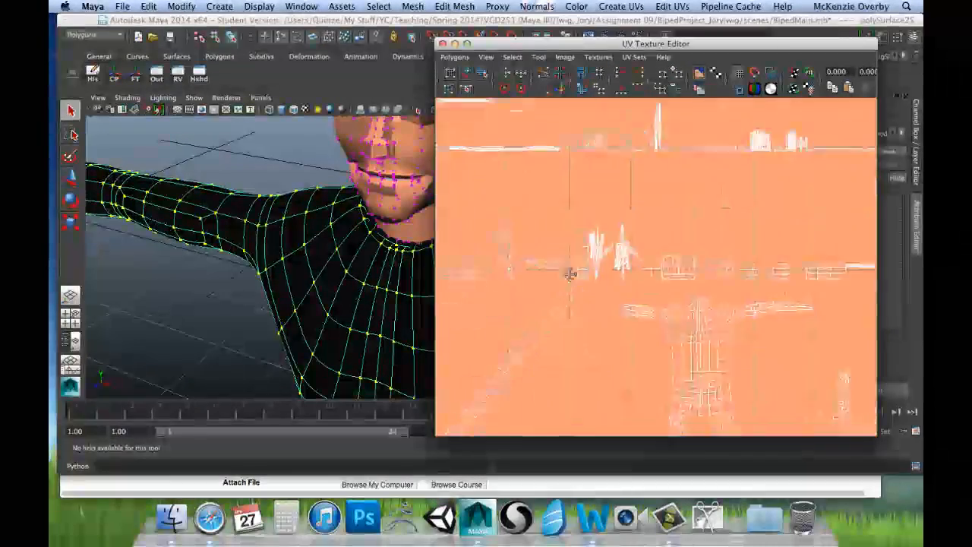
scroll(577, 266, "up", 6)
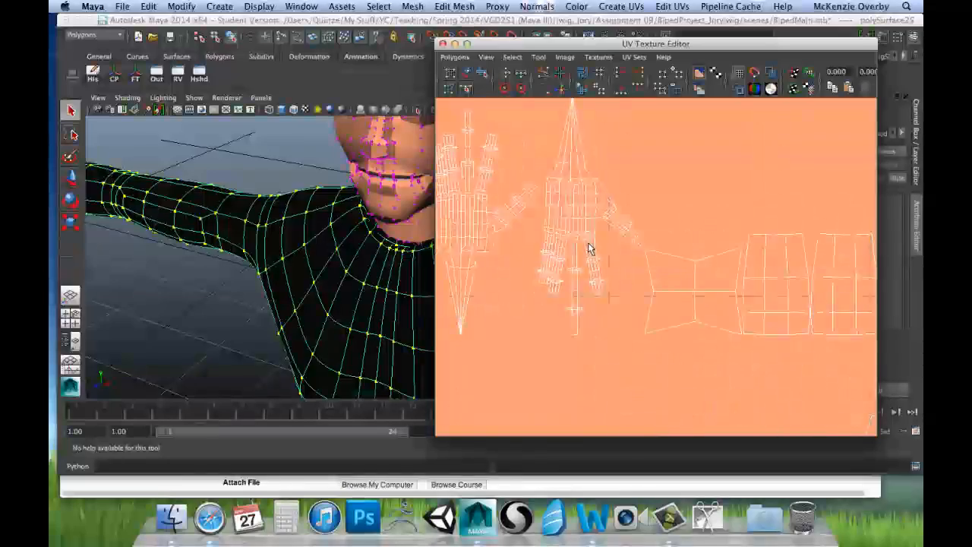
scroll(588, 247, "up", 2)
middle_click_drag(544, 213, 648, 234, "alt")
scroll(646, 232, "down", 2)
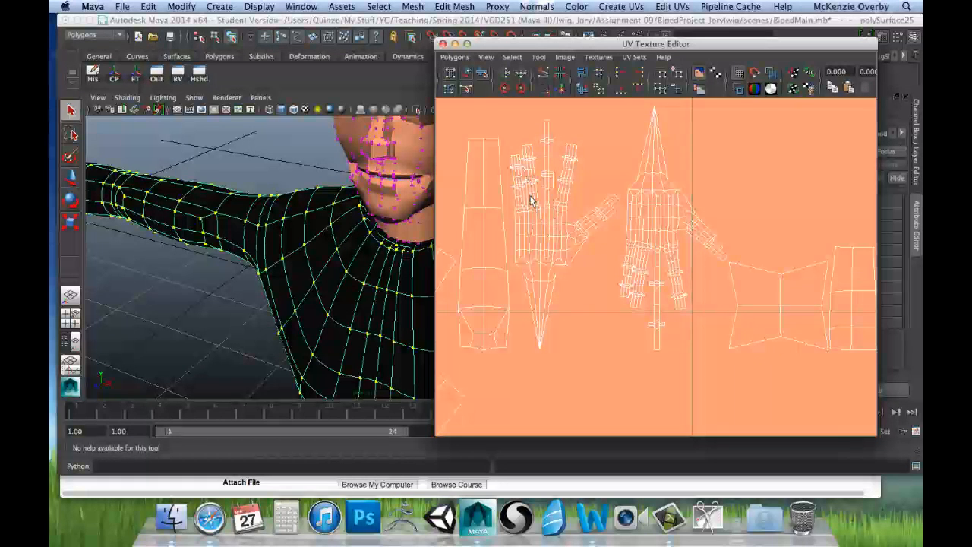
middle_click_drag(526, 246, 598, 182, "alt")
- Inspect the thin strips, ring-shaped shells and narrow fragments in the upper rows of the body's UV layout
right_click_drag(671, 256, 583, 218, "alt")
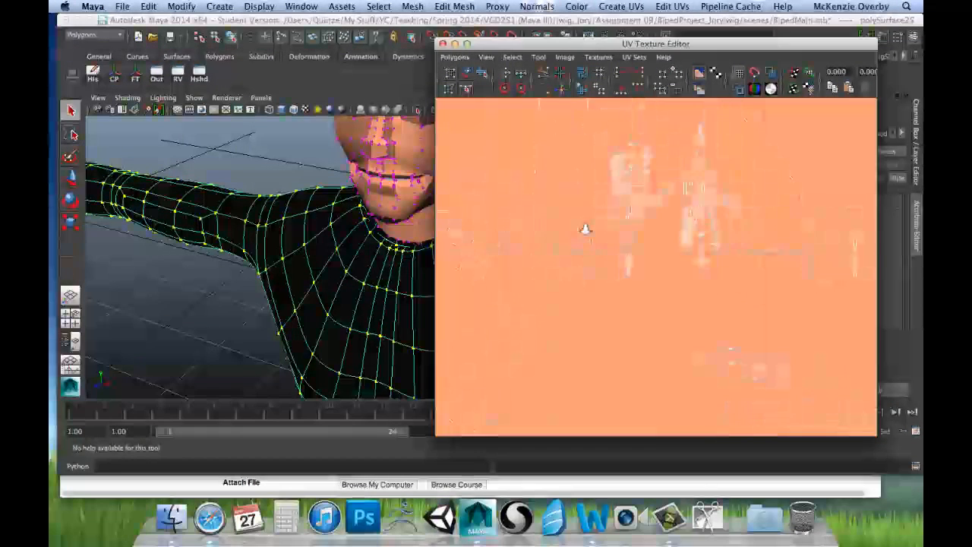
middle_click_drag(592, 173, 547, 266, "alt")
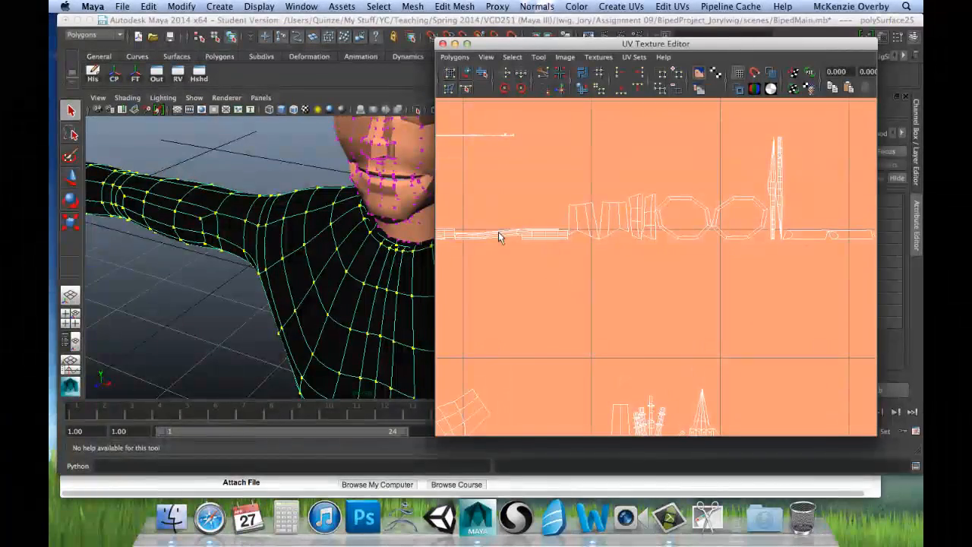
middle_click_drag(755, 266, 636, 269, "alt")
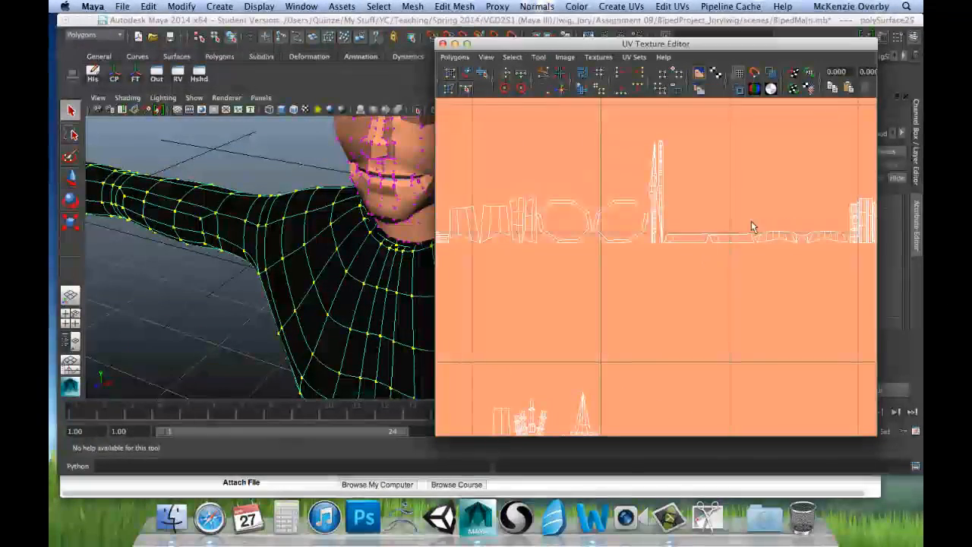
right_click_drag(717, 273, 707, 285, "alt")
scroll(710, 214, "down", 8)
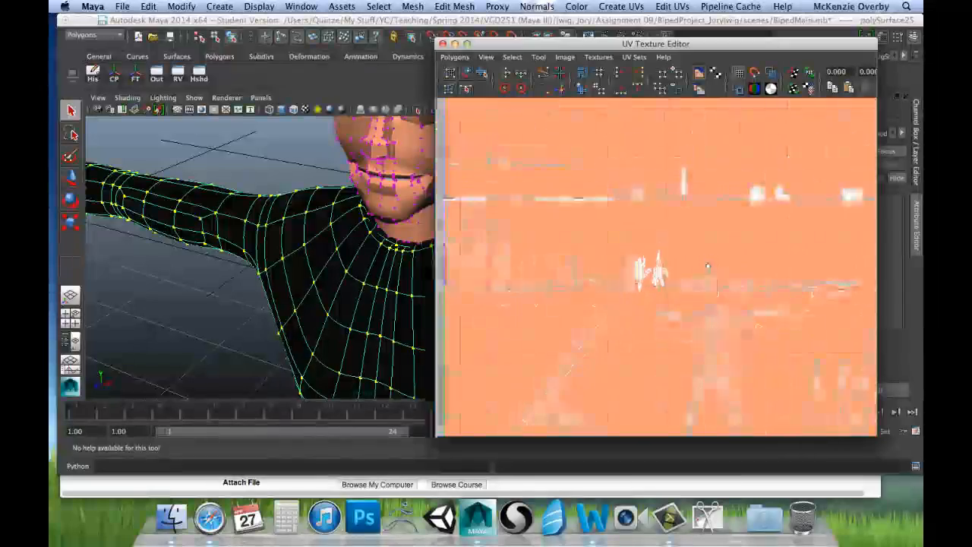
- Review how the body's figure-shaped, leg and strip shells are arranged and spaced within the whole texture square
scroll(709, 243, "down", 2)
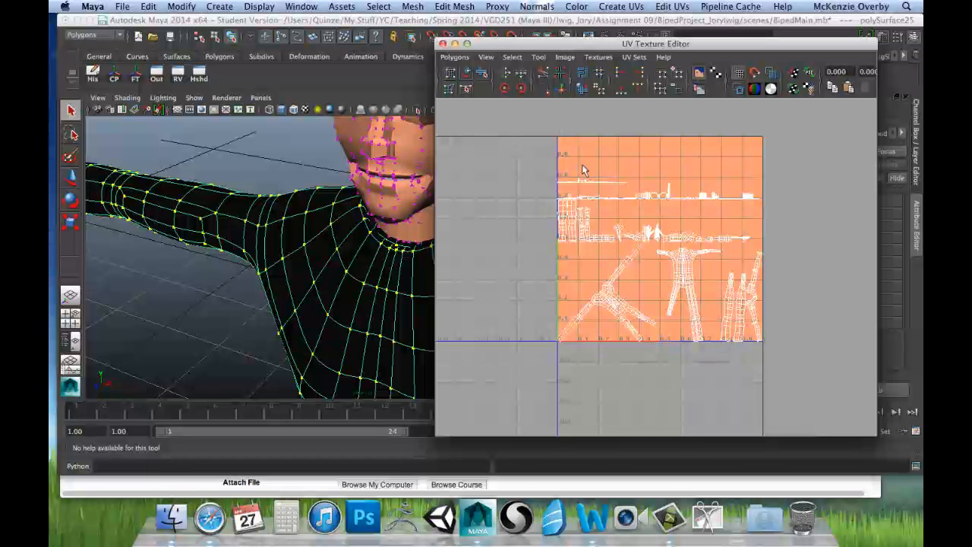
scroll(586, 245, "up", 2)
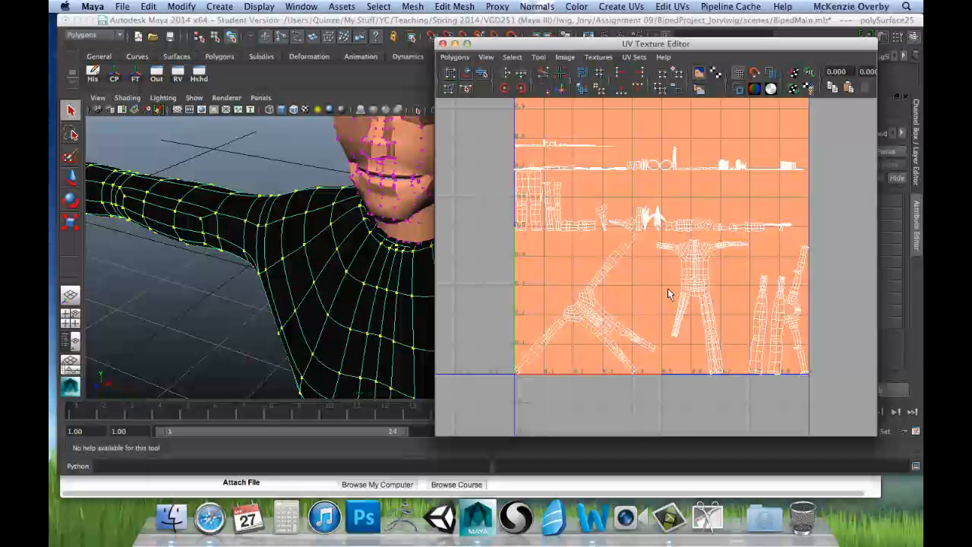
scroll(671, 321, "up", 2)
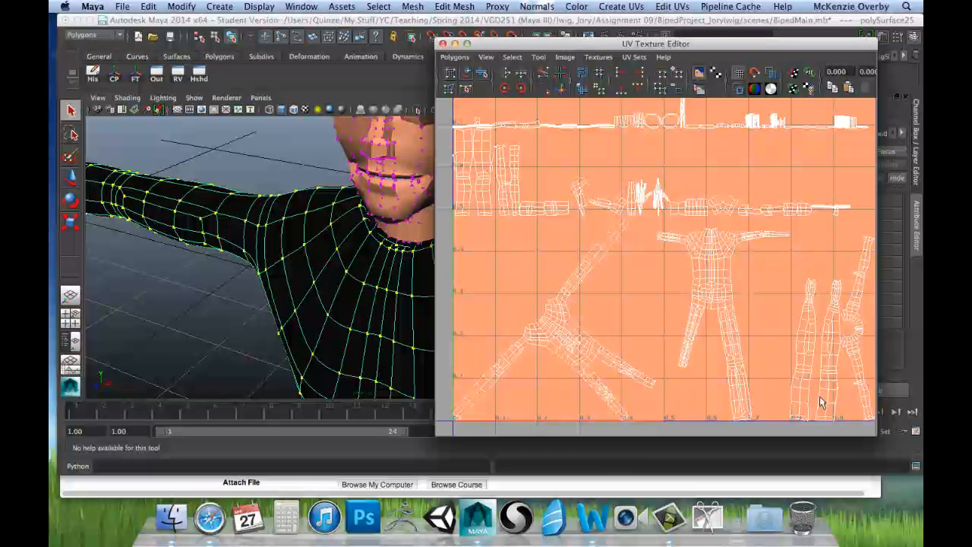
scroll(700, 332, "down", 3)
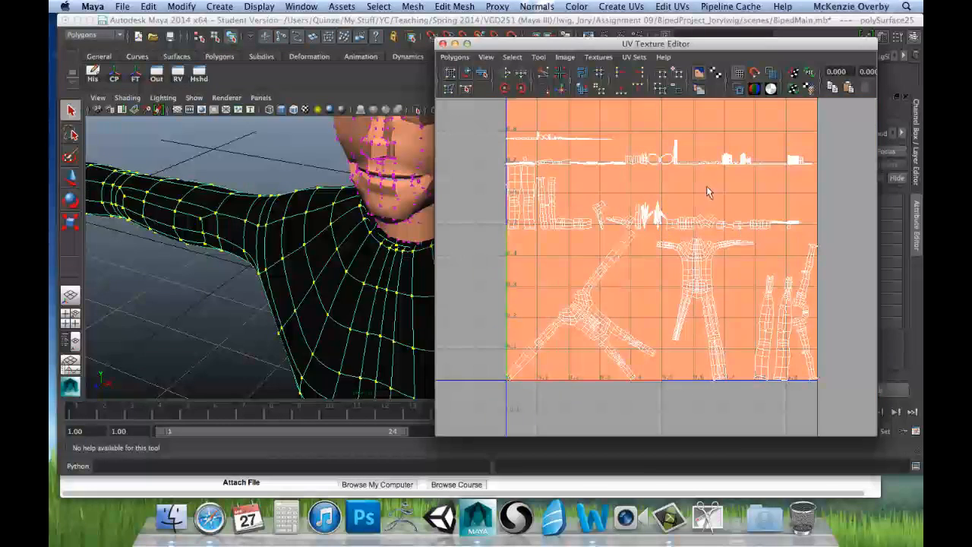
middle_click_drag(706, 193, 707, 217, "alt")
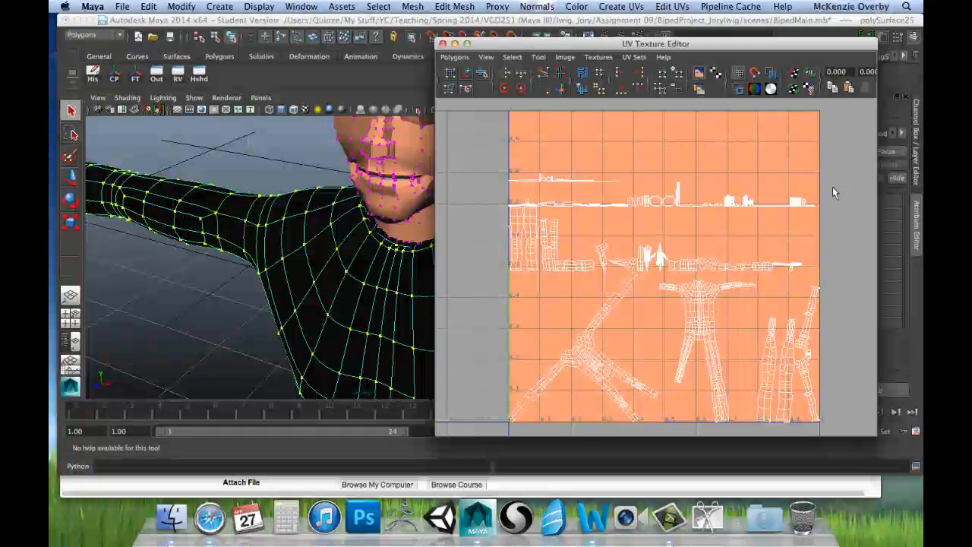
scroll(613, 356, "down", 3)
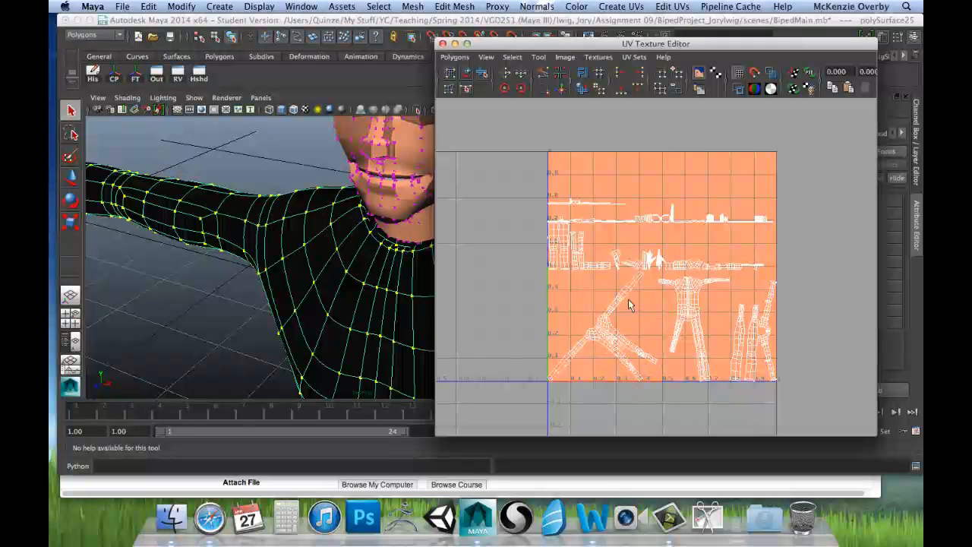
middle_click_drag(669, 331, 649, 368, "alt")
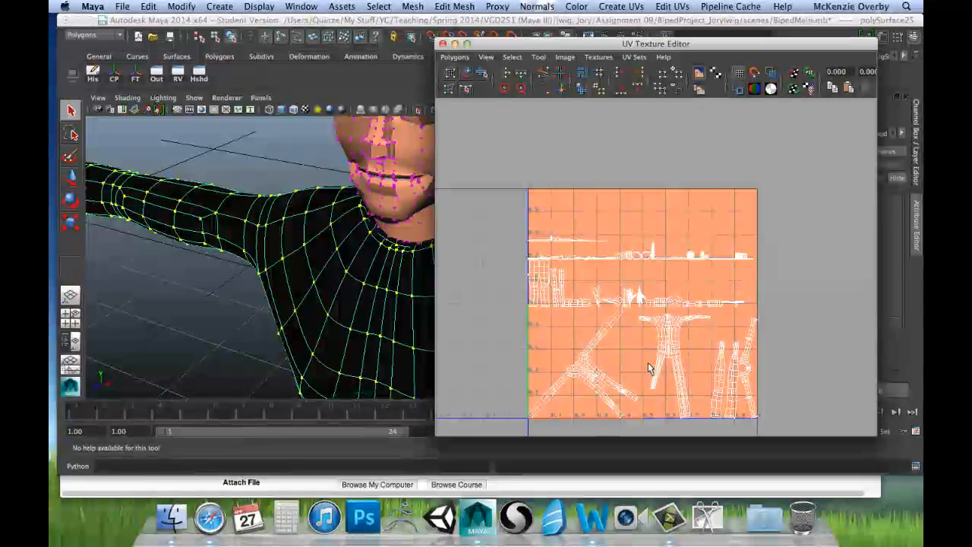
- Examine the upright figure-shaped UV shell with its arms and legs, along with the row of small shells above it
scroll(698, 407, "up", 10)
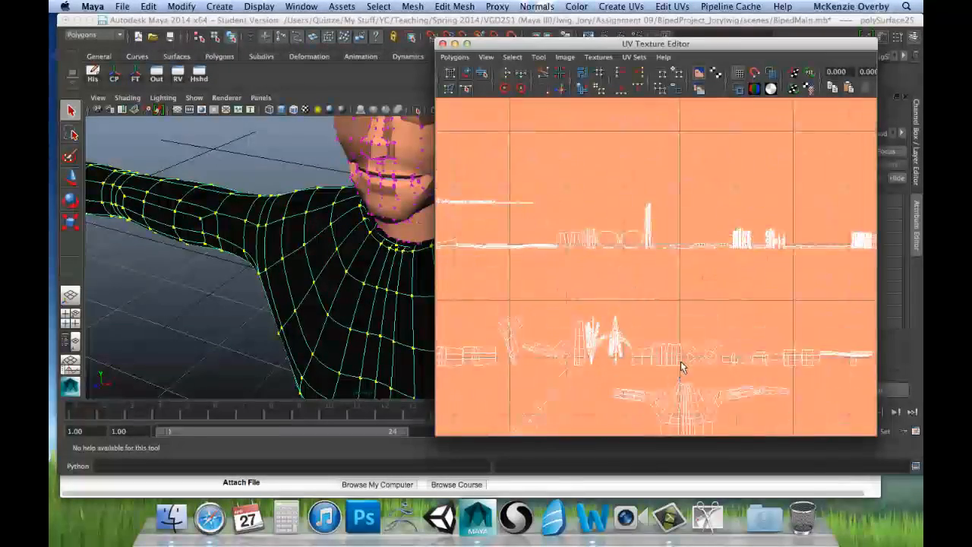
scroll(696, 286, "up", 3)
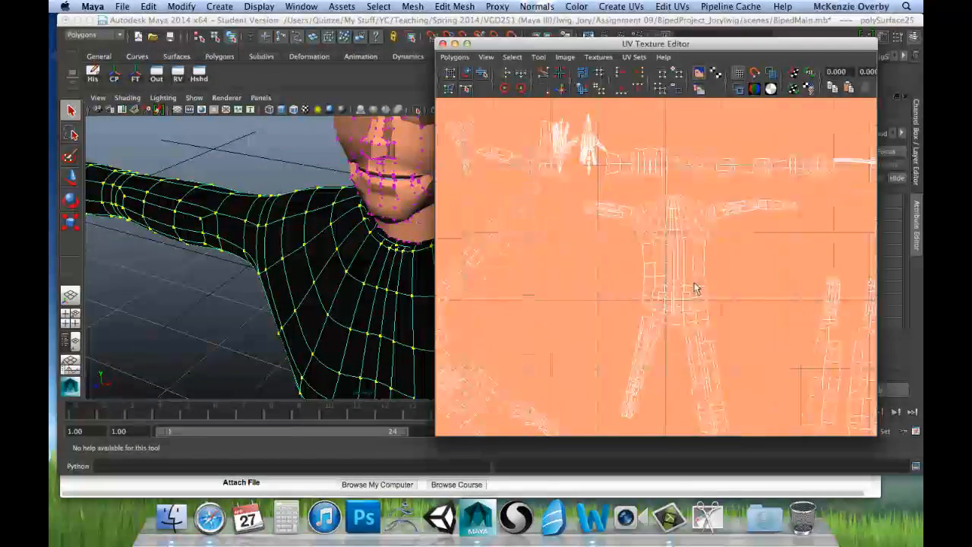
scroll(698, 361, "down", 4)
scroll(697, 361, "down", 5)
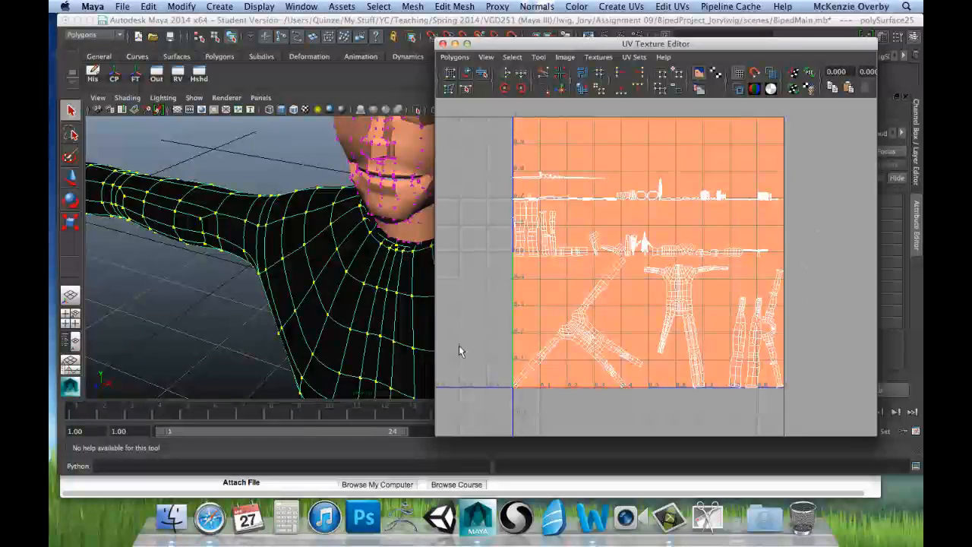
- Examine the 3D character's head from the front, looking closely at the eyes, nose and mouth
scroll(279, 269, "down", 5)
left_click_drag(300, 266, 260, 198, "alt")
middle_click_drag(303, 349, 318, 152, "alt")
middle_click_drag(341, 231, 343, 361, "alt")
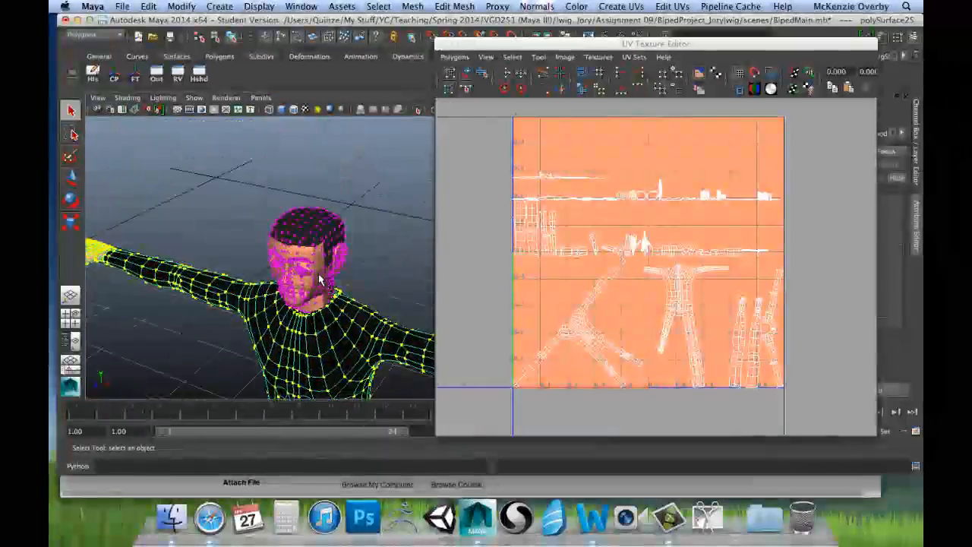
scroll(319, 275, "up", 5)
scroll(312, 281, "up", 2)
left_click_drag(289, 280, 357, 256, "alt")
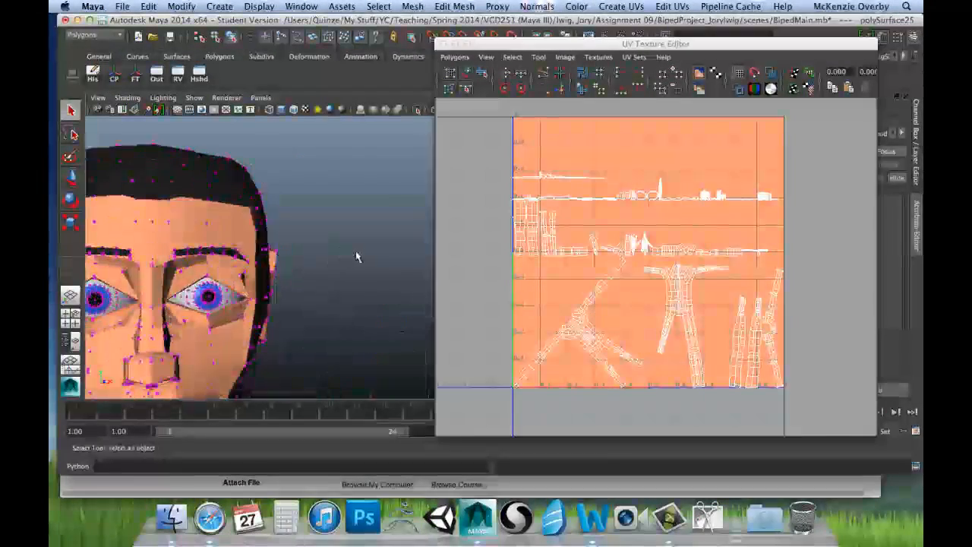
scroll(261, 291, "up", 6)
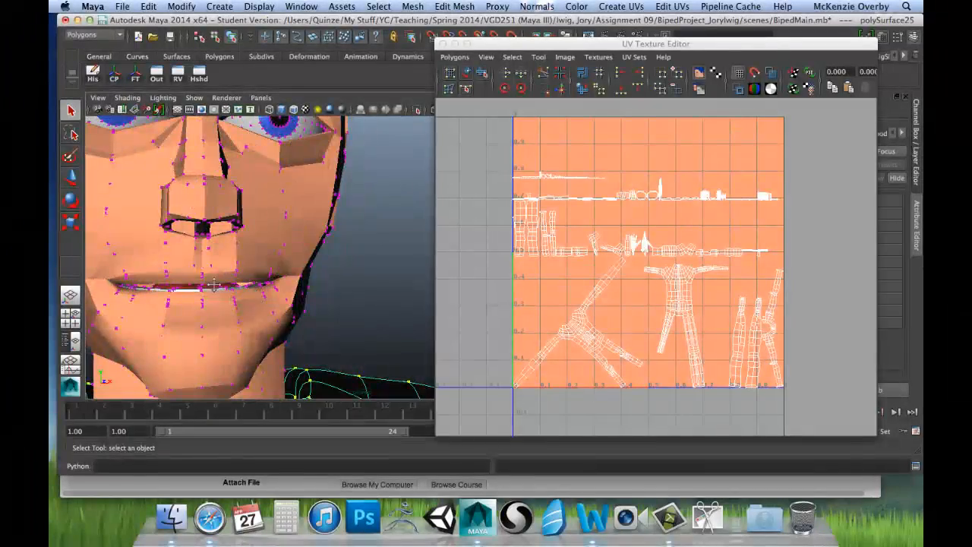
- View the teeth and gums from inside the head and select the tongue to show its UV layout
left_click_drag(213, 285, 403, 319, "alt")
middle_click_drag(404, 319, 293, 260, "alt")
left_click_drag(294, 259, 310, 284, "alt")
middle_click_drag(310, 284, 235, 275, "alt")
right_click_drag(234, 275, 363, 282, "alt")
left_click_drag(363, 282, 306, 289, "alt")
right_click_drag(306, 288, 338, 290, "alt")
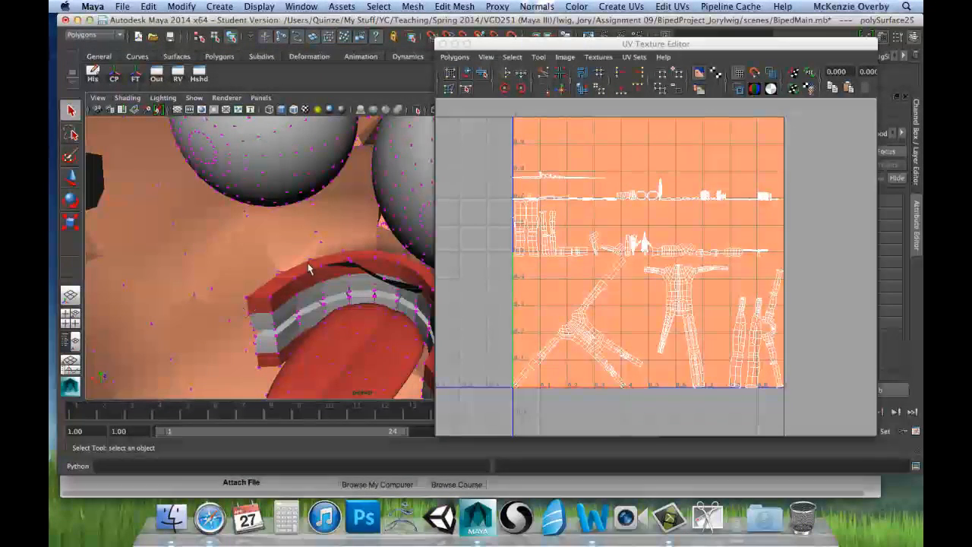
left_click(325, 351)
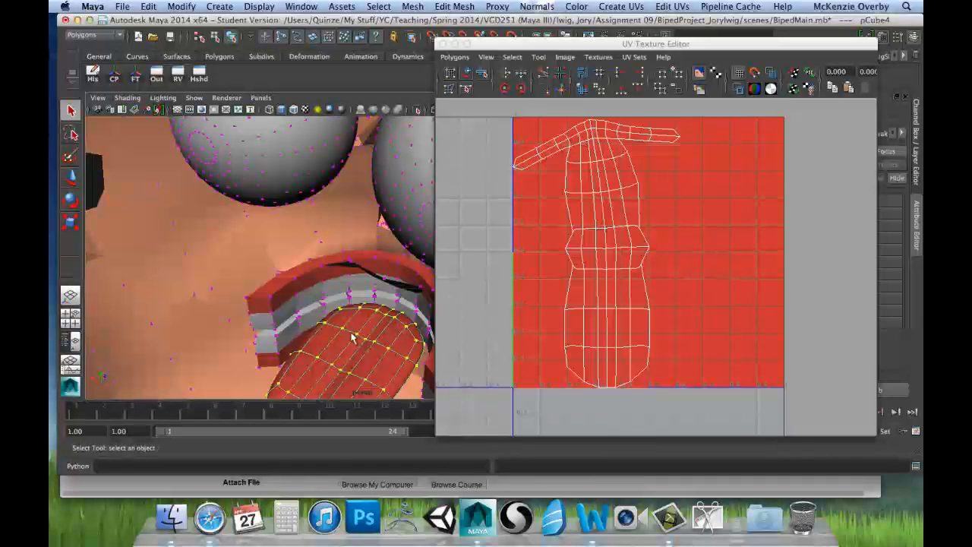
- Reselect the body mesh from a front view of the character and compare its UV shells with the model
scroll(323, 319, "down", 10)
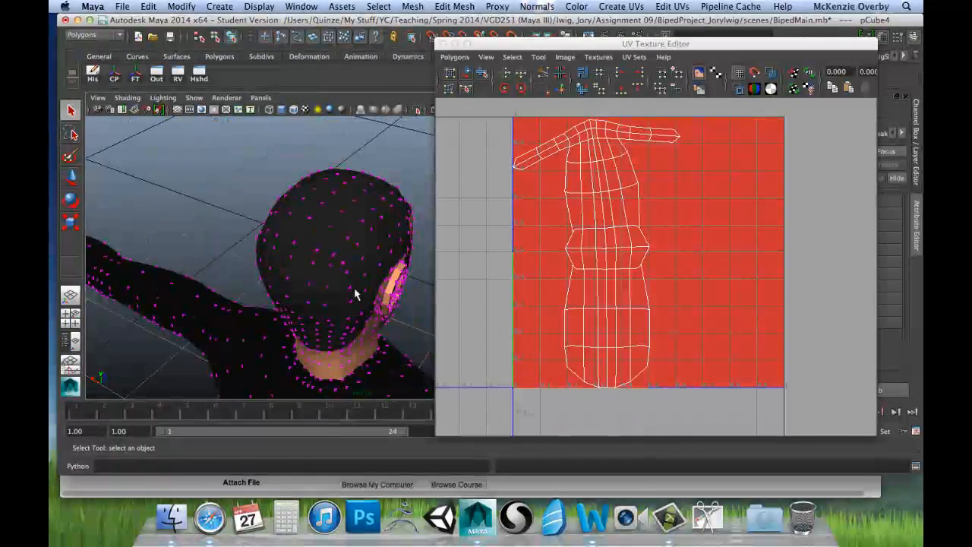
left_click_drag(362, 293, 232, 197, "alt")
scroll(232, 197, "down", 6)
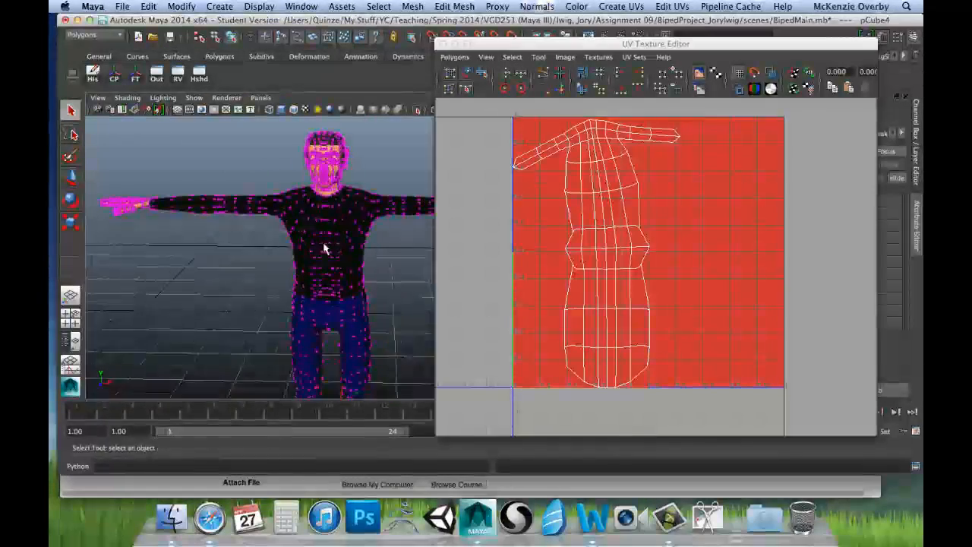
left_click(323, 254)
scroll(655, 289, "up", 4)
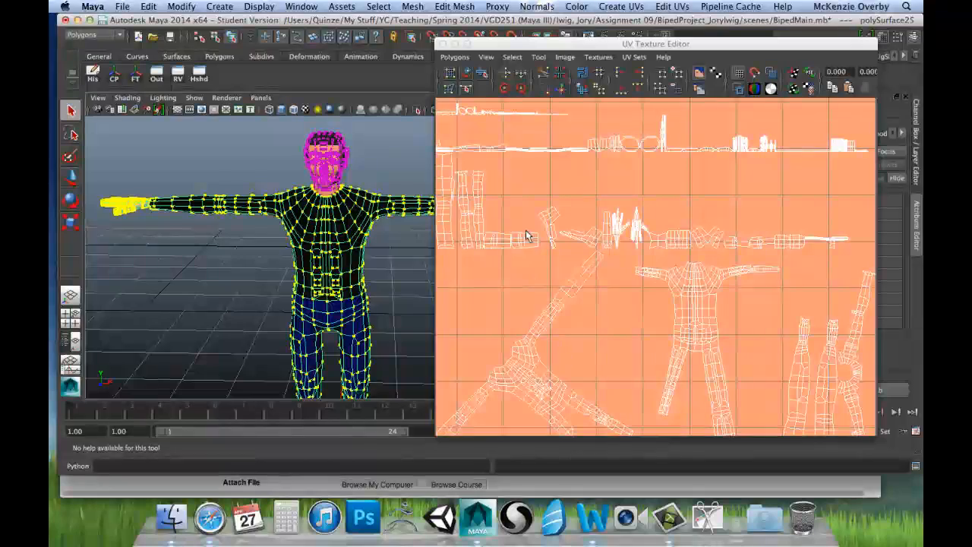
middle_click_drag(602, 204, 673, 259, "alt")
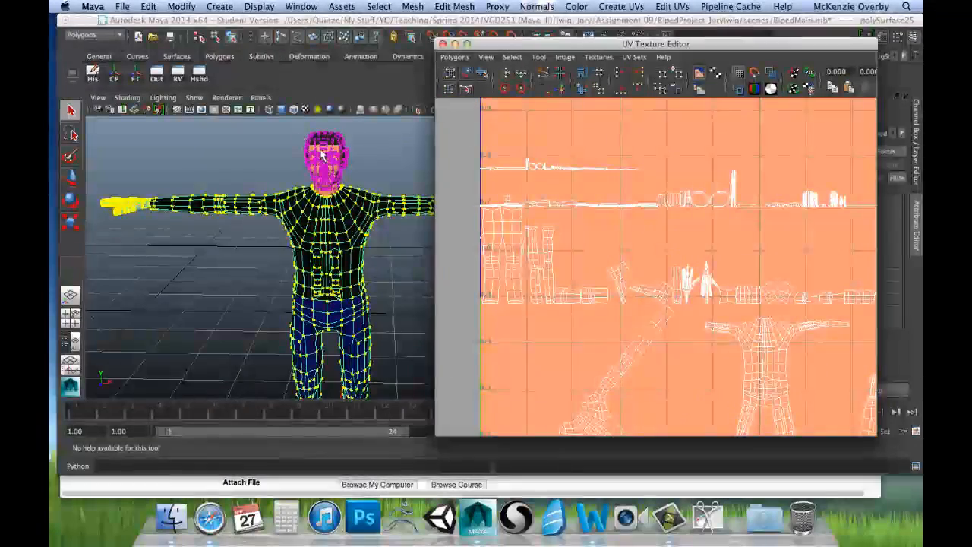
- Select the head mesh and review its complete UV layout within the texture square
left_click(322, 154)
scroll(642, 259, "down", 5)
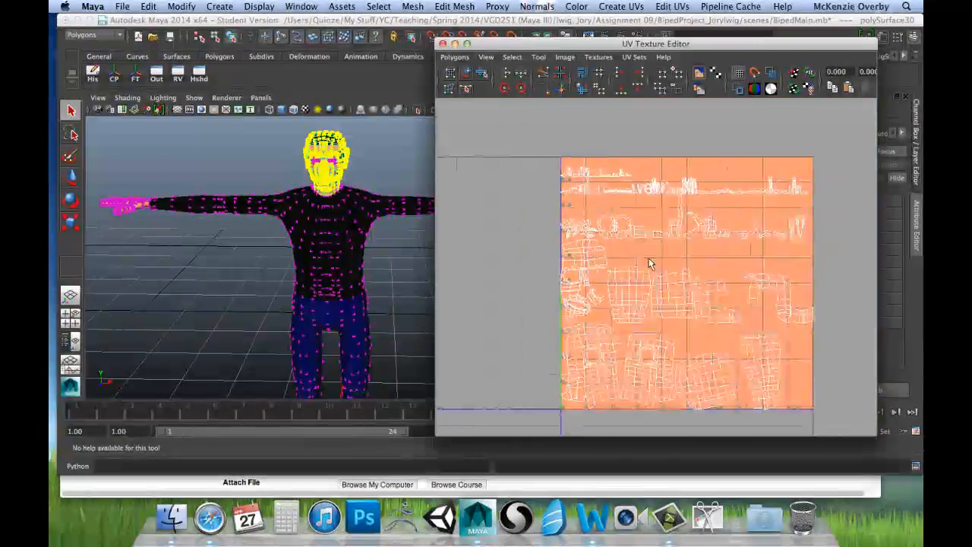
middle_click_drag(649, 262, 650, 239, "alt")
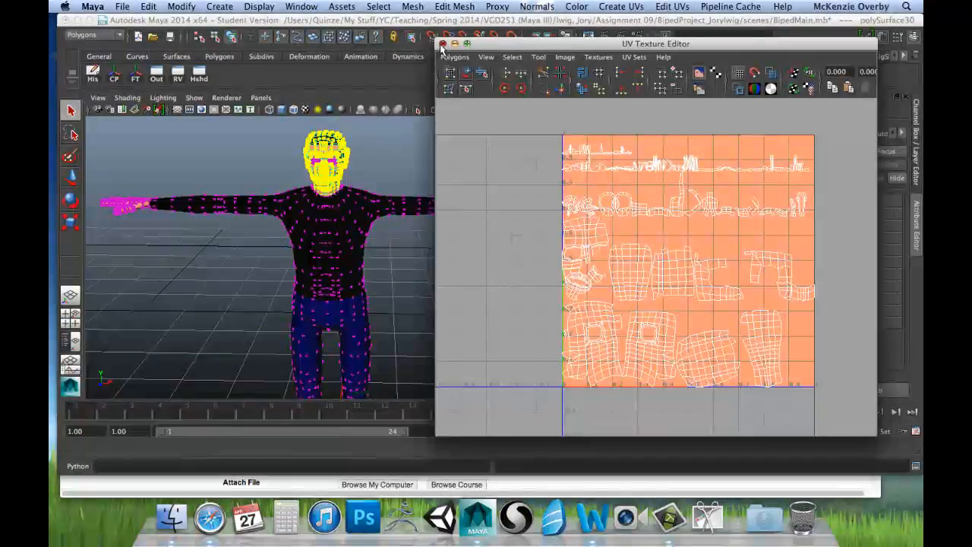
- Close the UV Texture Editor, clear the selection and view the character's head from the side
left_click(442, 45)
left_click_drag(461, 237, 446, 209, "alt")
left_click(457, 215)
middle_click_drag(361, 168, 417, 258, "alt")
scroll(394, 177, "up", 5)
scroll(349, 221, "up", 2)
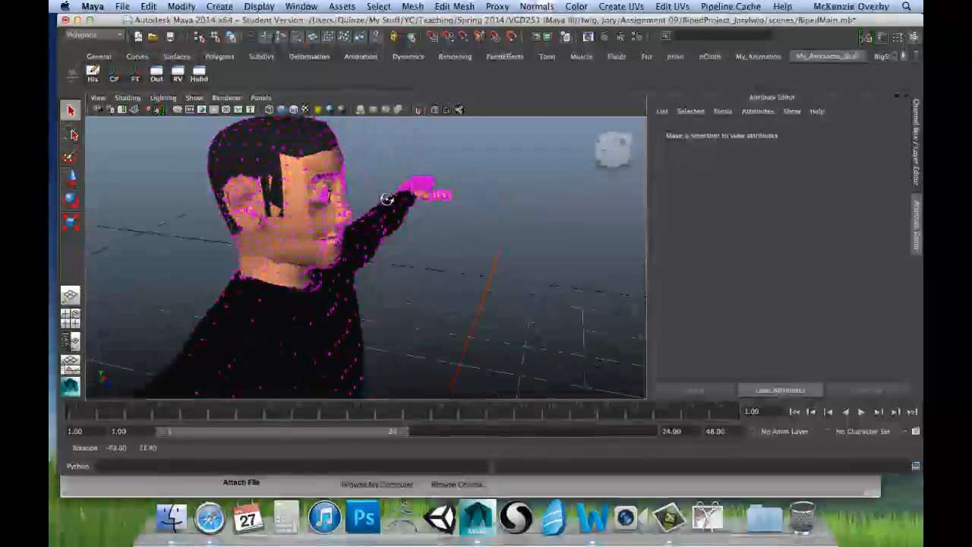